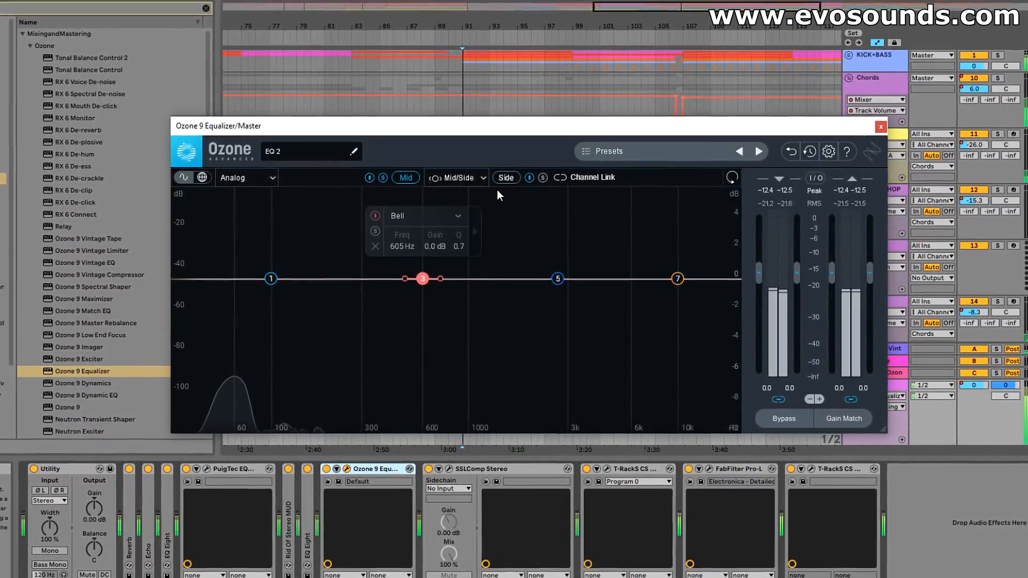
# - Play the track with the side channel soloed and select the side channel for editing in the mid/side equalizer
pyautogui.press('space')
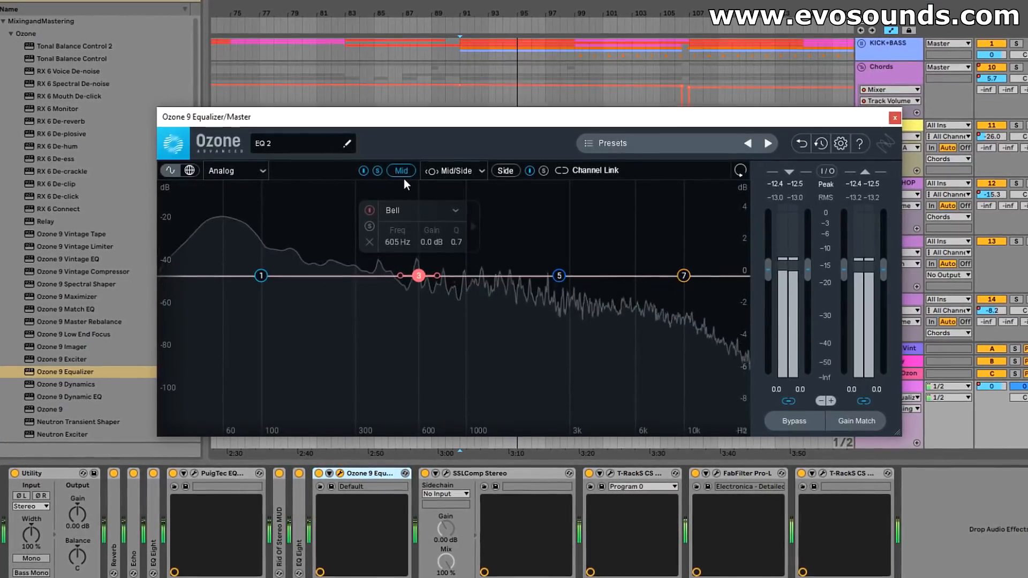
pyautogui.click(542, 169)
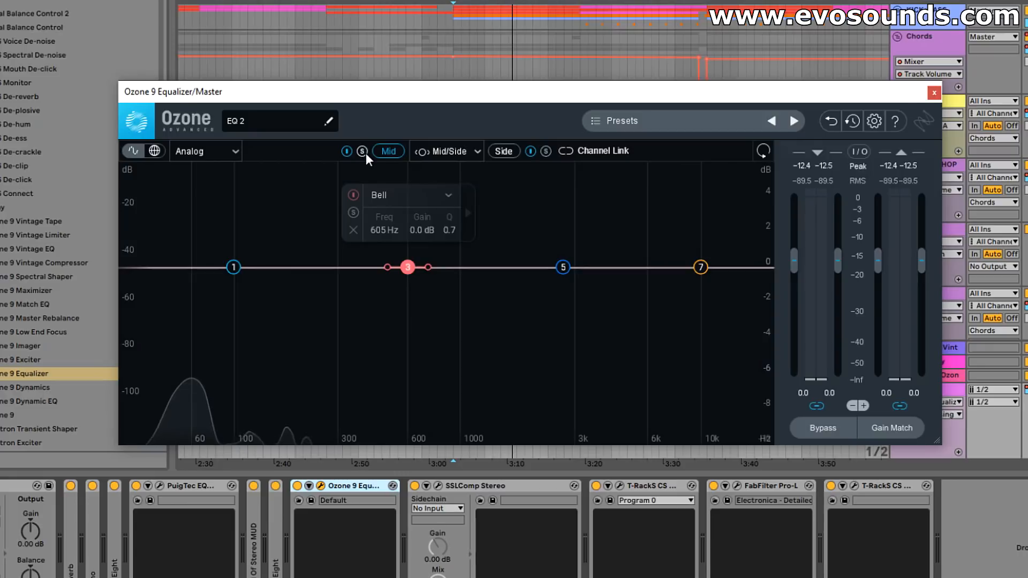
pyautogui.press('space')
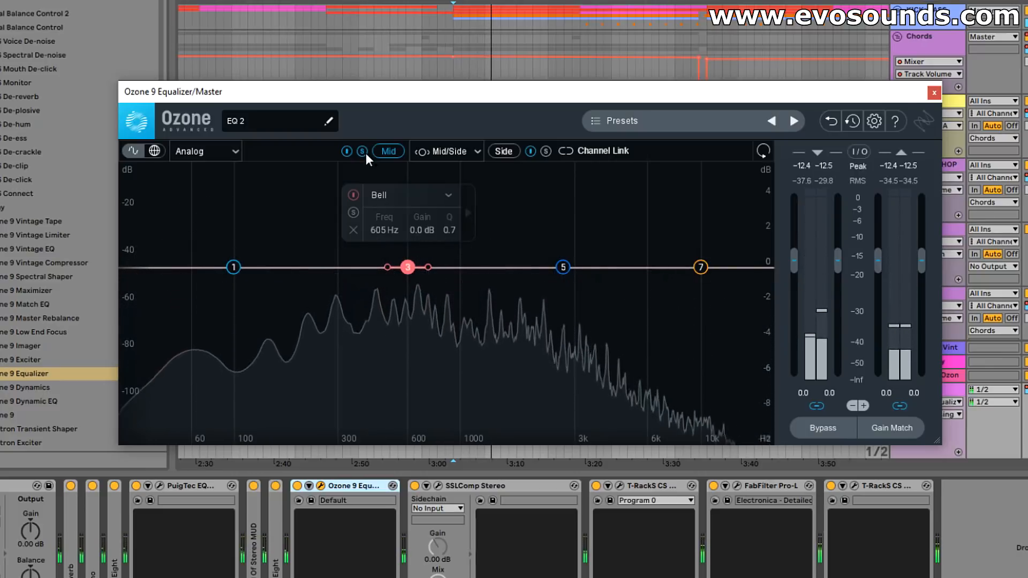
pyautogui.click(501, 152)
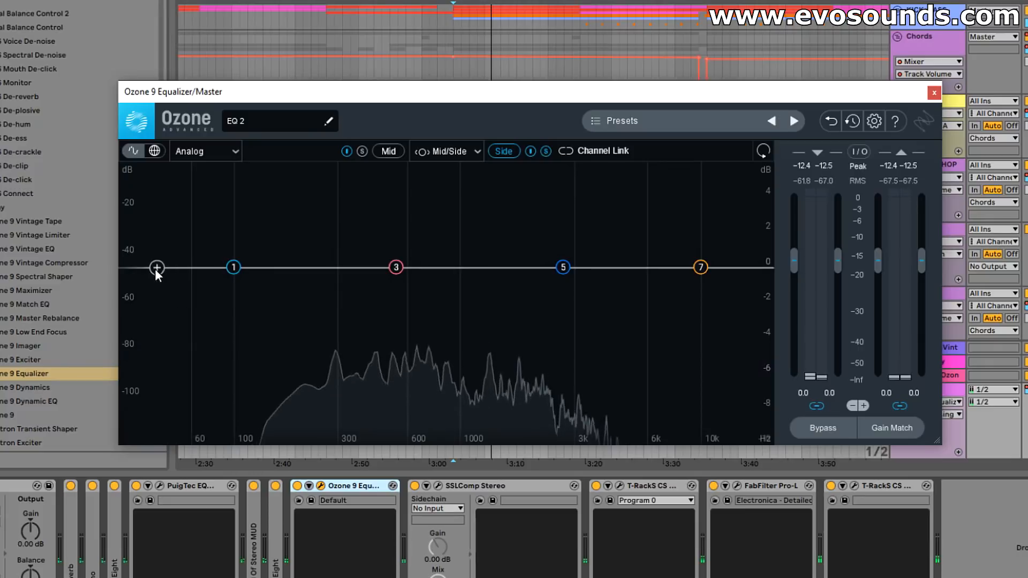
# - Add a Flat High-Pass filter at 343 Hz with a 24 dB/oct slope to the side channel and solo-check it
pyautogui.moveTo(137, 268); pyautogui.dragTo(339, 268)
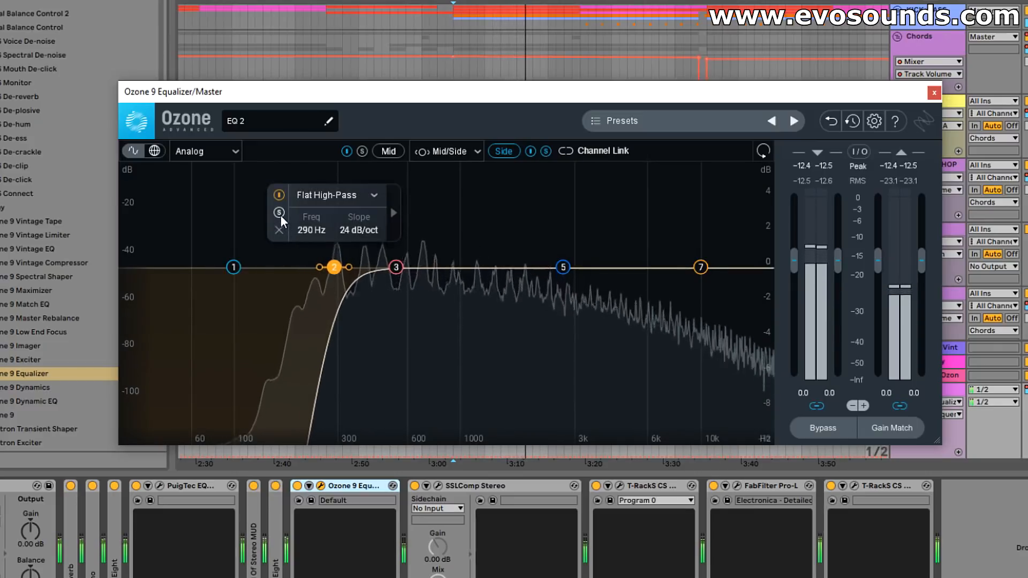
pyautogui.moveTo(280, 215); pyautogui.dragTo(294, 214)
pyautogui.click(295, 213)
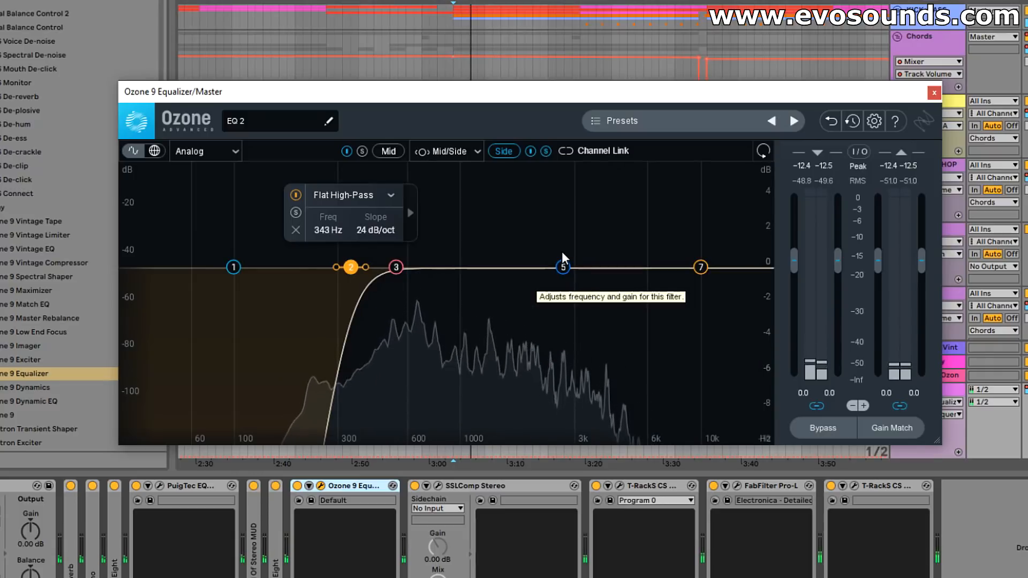
# - Sweep band 3 for resonances, cut it to -2.8 dB at 627 Hz with Q 2.6, and compare against the bypassed side channel
pyautogui.moveTo(396, 266); pyautogui.dragTo(399, 205)
pyautogui.moveTo(400, 248)
pyautogui.mouseDown()
pyautogui.moveTo(412, 271)
pyautogui.moveTo(410, 262)
pyautogui.mouseUp()
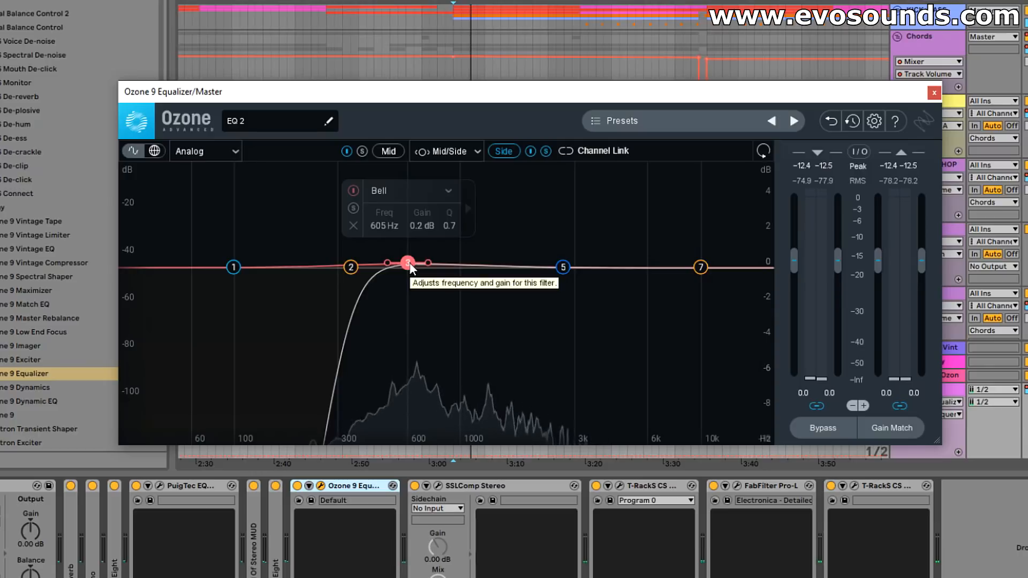
pyautogui.moveTo(409, 262); pyautogui.dragTo(539, 236)
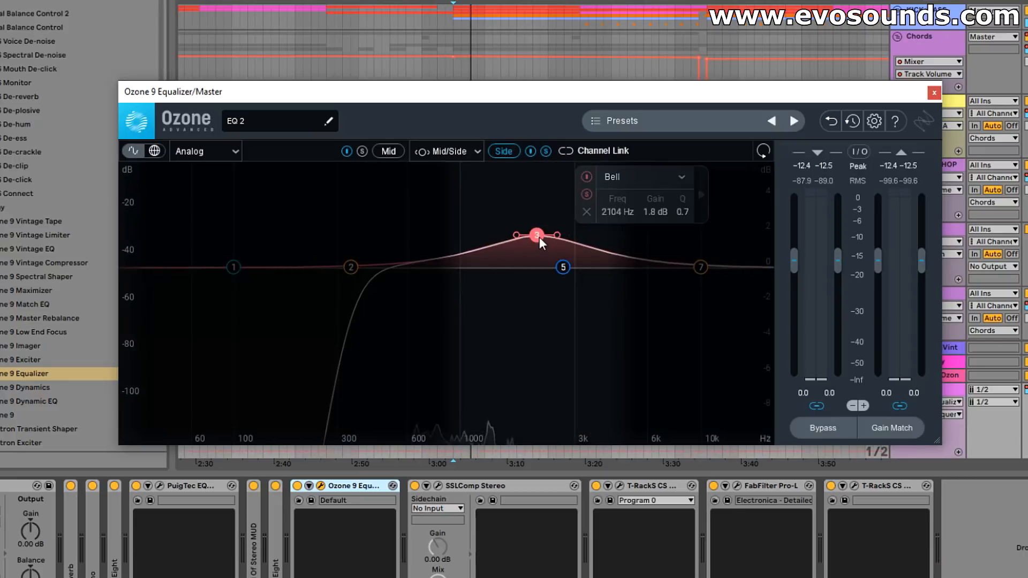
pyautogui.press('space')
pyautogui.moveTo(536, 236); pyautogui.dragTo(400, 186)
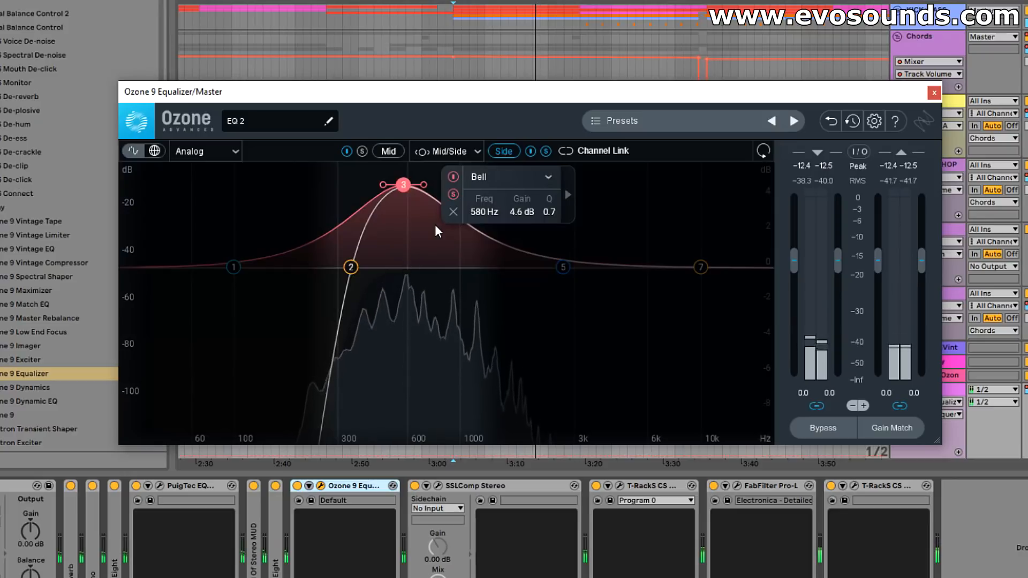
pyautogui.moveTo(403, 188); pyautogui.dragTo(410, 318)
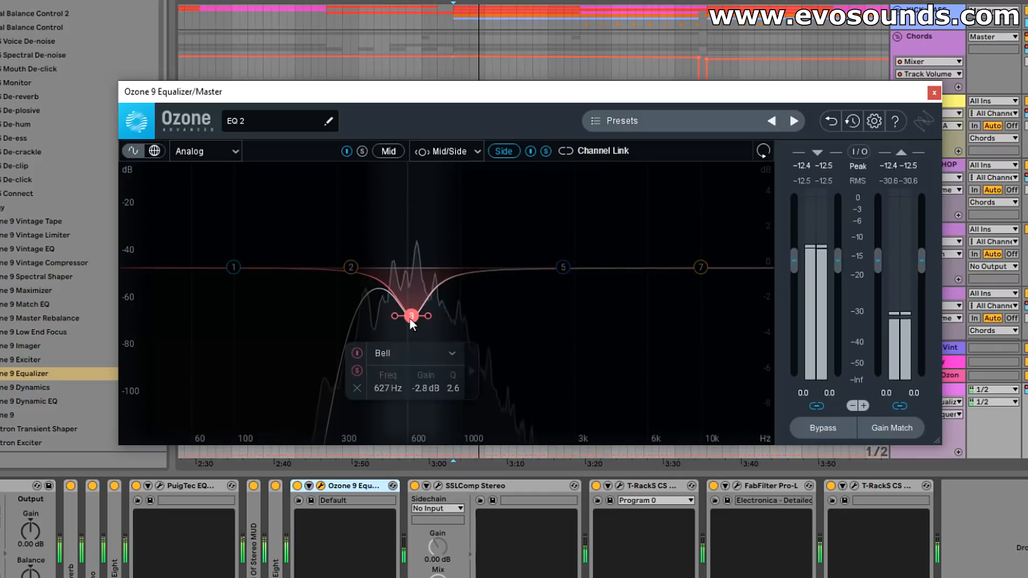
pyautogui.click(355, 370)
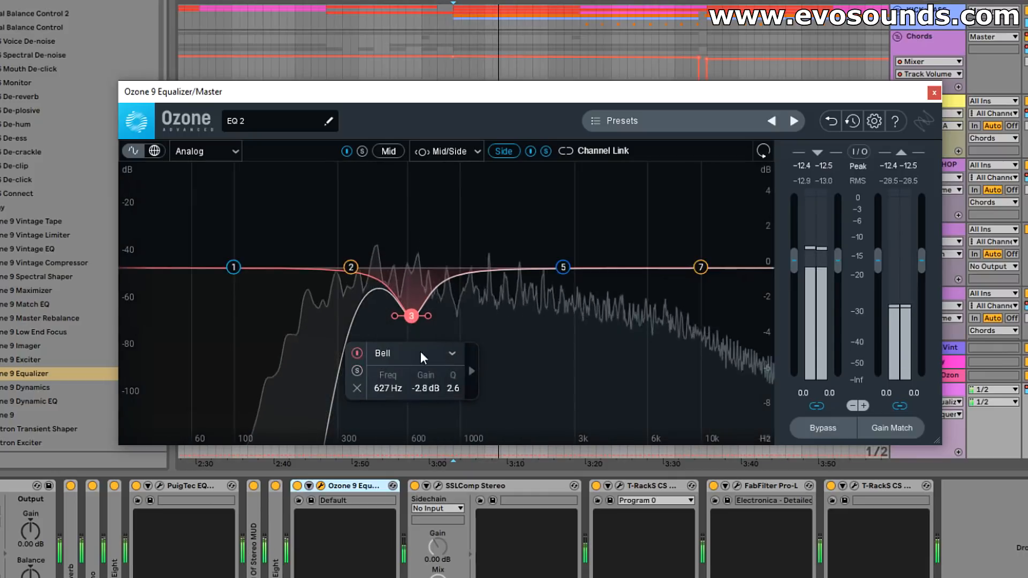
pyautogui.click(530, 151)
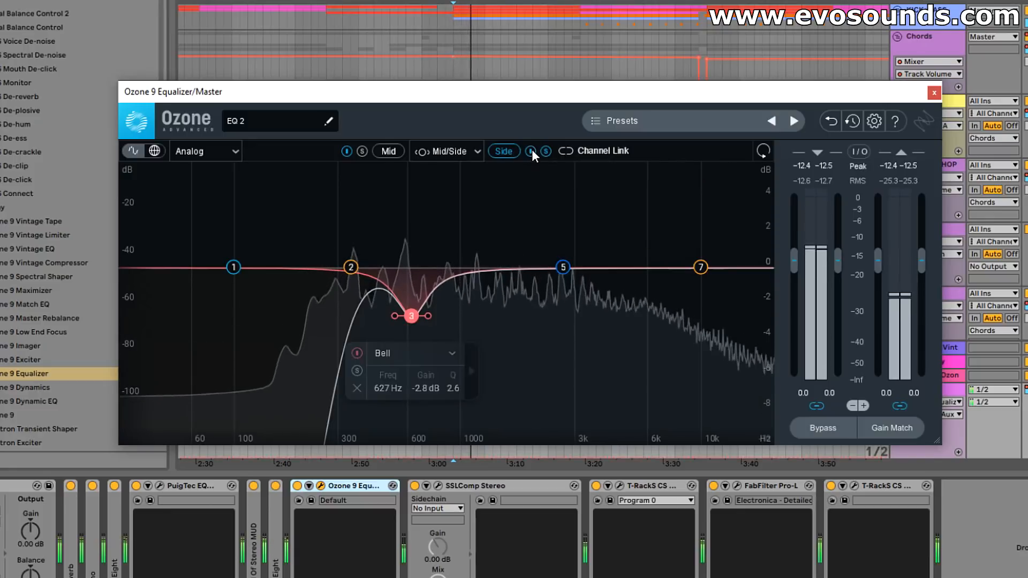
pyautogui.click(532, 151)
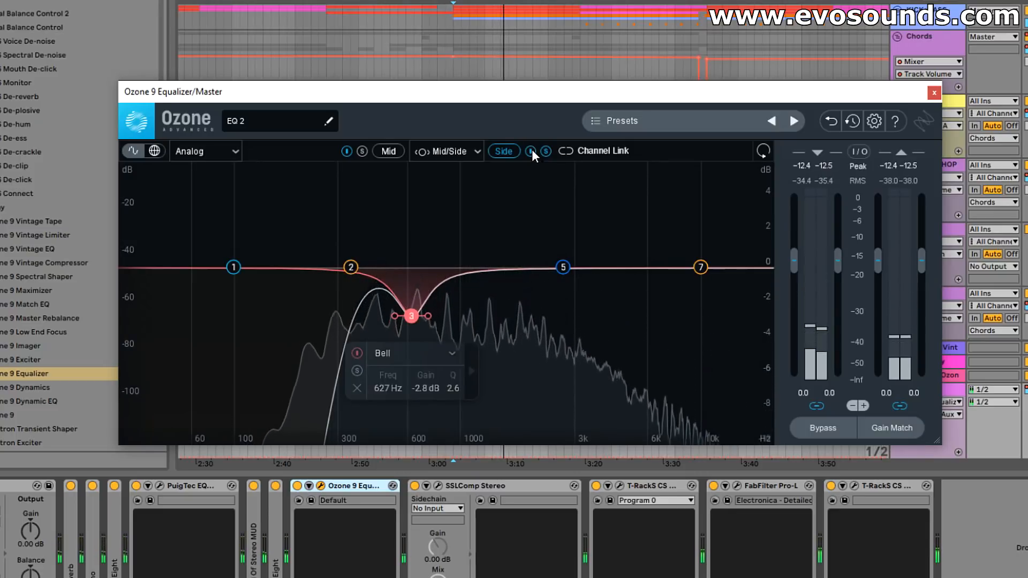
# - Sweep band 5 with a boost, then set it as a bell cut of -3.0 dB at 1828 Hz with Q 3.5
pyautogui.click(564, 267)
pyautogui.moveTo(566, 267); pyautogui.dragTo(516, 175)
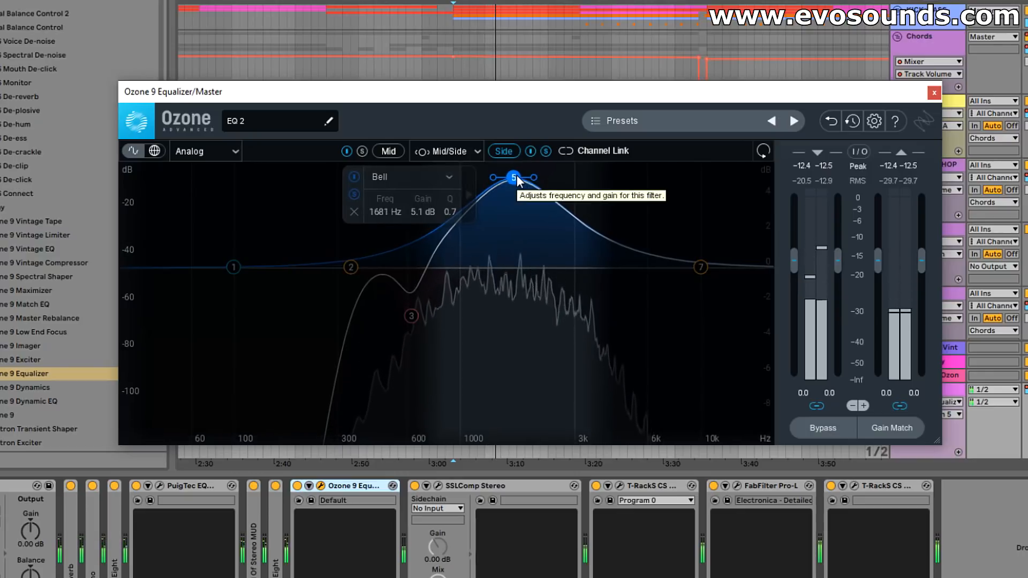
pyautogui.moveTo(534, 178); pyautogui.dragTo(522, 319)
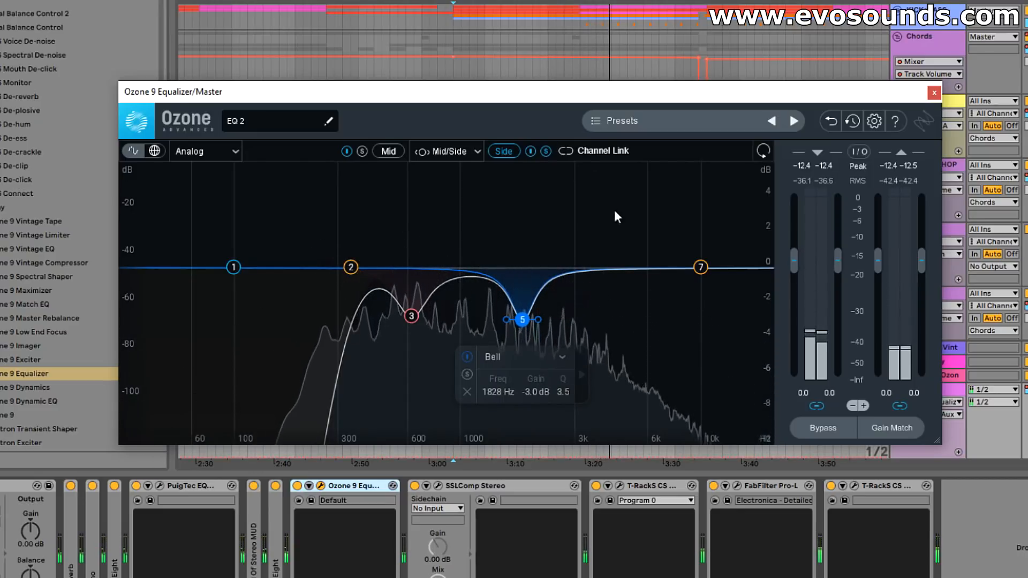
# - Boost the side channel's highs with the Baxandall Treble band by 0.7 dB at 9396 Hz and audition the band soloed
pyautogui.moveTo(698, 269); pyautogui.dragTo(675, 247)
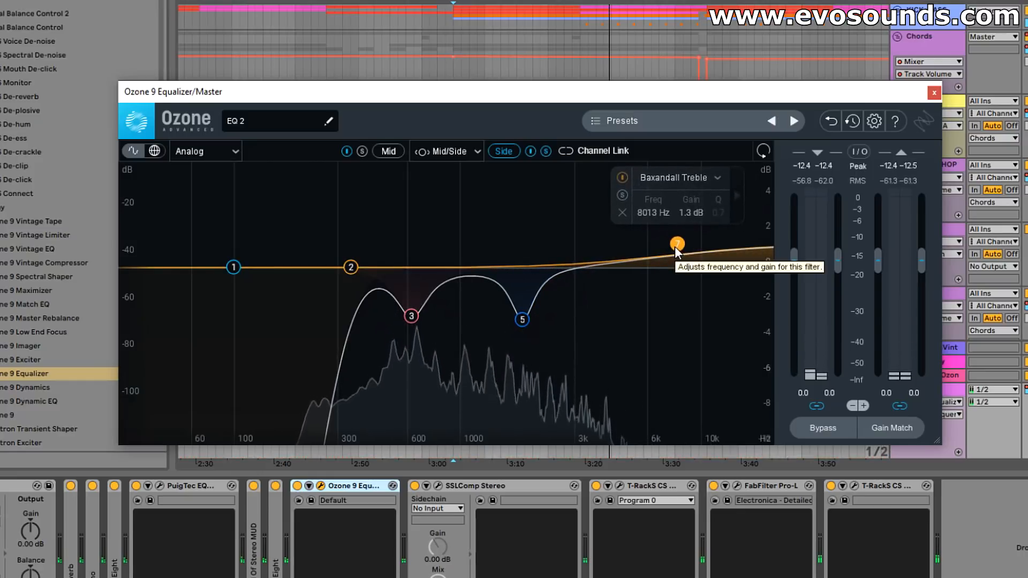
pyautogui.moveTo(676, 249)
pyautogui.mouseDown()
pyautogui.moveTo(661, 258)
pyautogui.moveTo(650, 167)
pyautogui.moveTo(660, 240)
pyautogui.moveTo(654, 233)
pyautogui.moveTo(698, 229)
pyautogui.moveTo(695, 253)
pyautogui.mouseUp()
pyautogui.press('space')
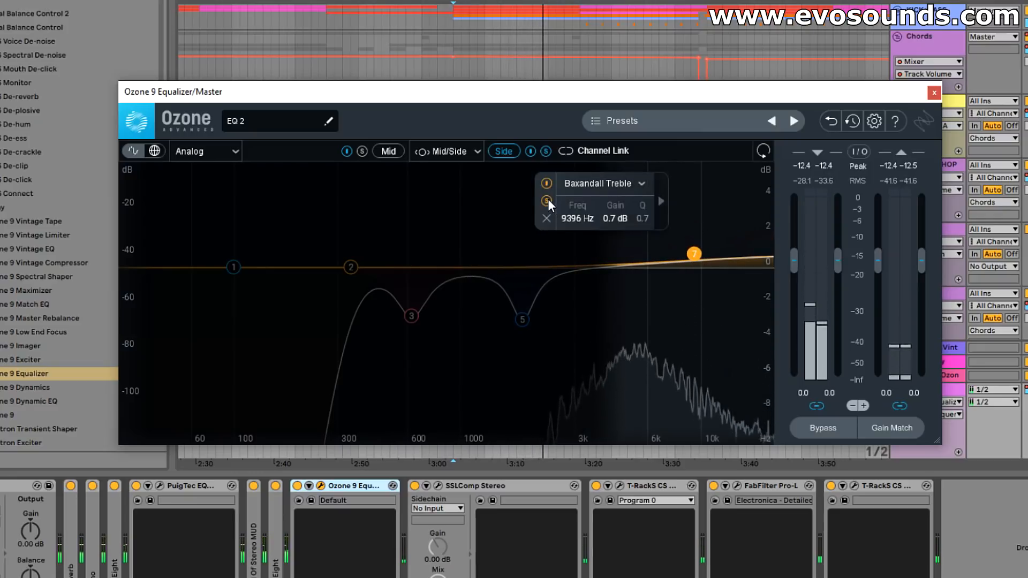
pyautogui.click(547, 201)
pyautogui.press('space')
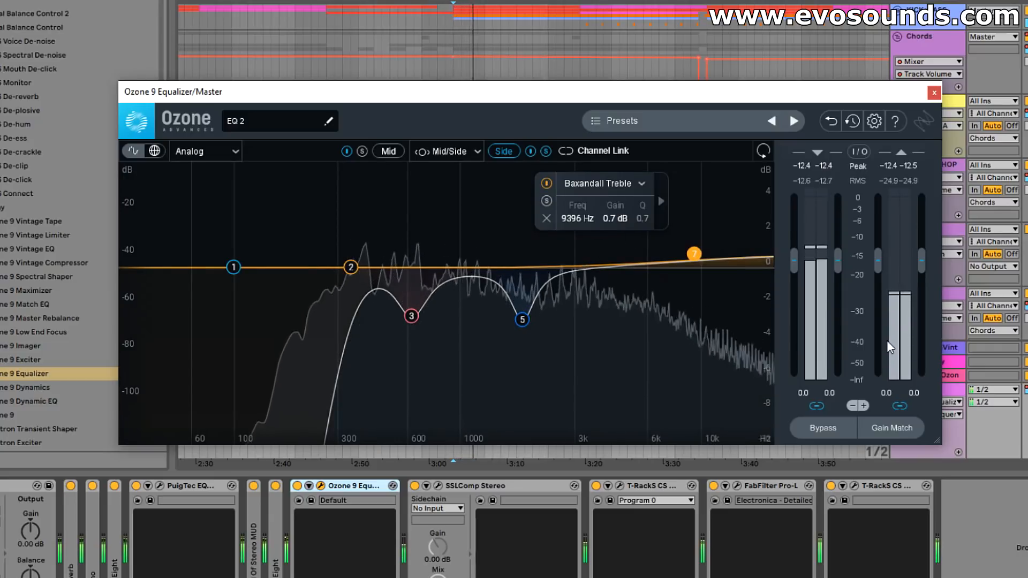
# - Sweep the Proportional Q band 4 and set it to a -3.0 dB cut at 3071 Hz with Q 2.0
pyautogui.moveTo(849, 99); pyautogui.dragTo(778, 90)
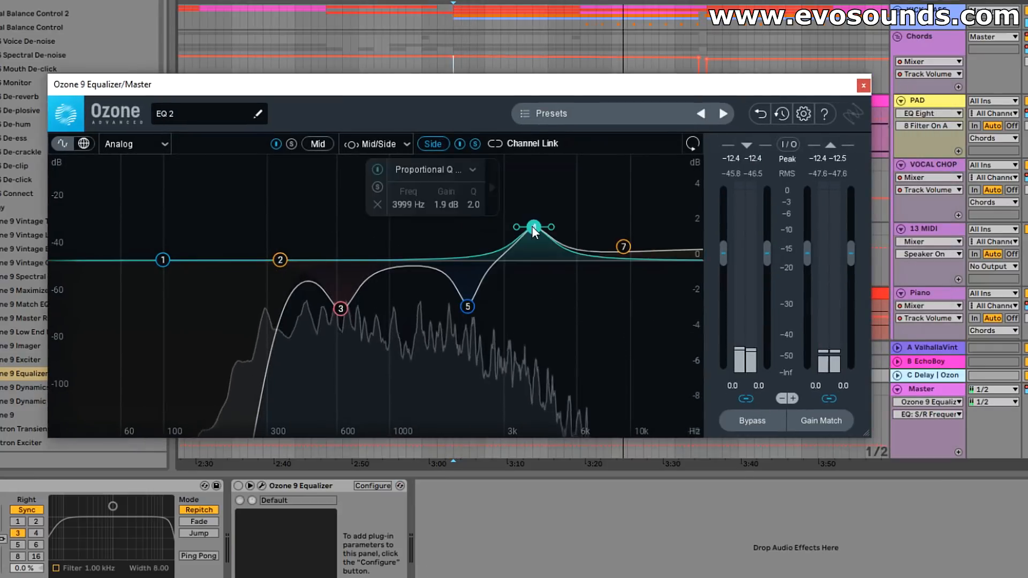
pyautogui.moveTo(533, 227); pyautogui.dragTo(512, 160)
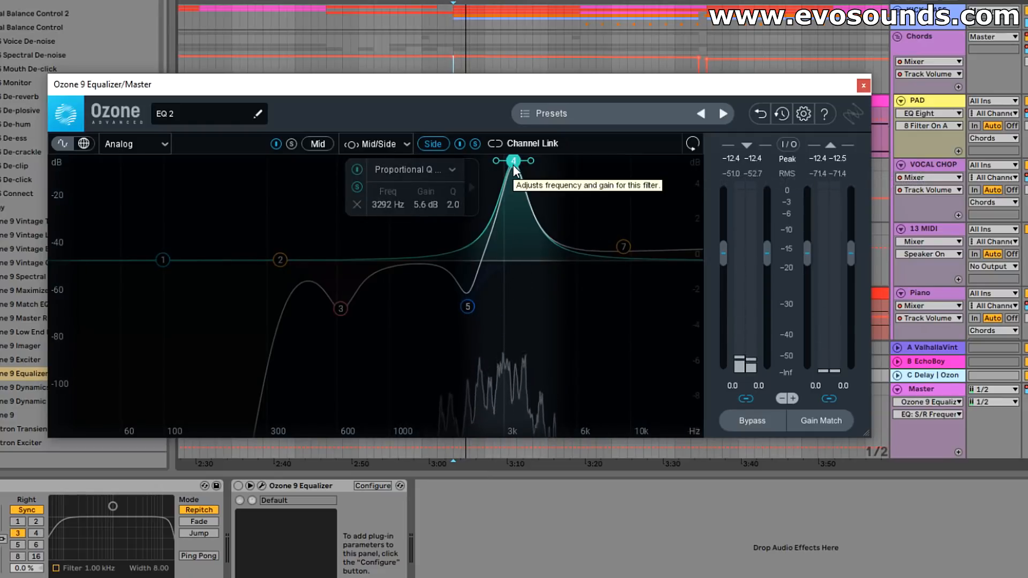
pyautogui.moveTo(513, 165); pyautogui.dragTo(502, 313)
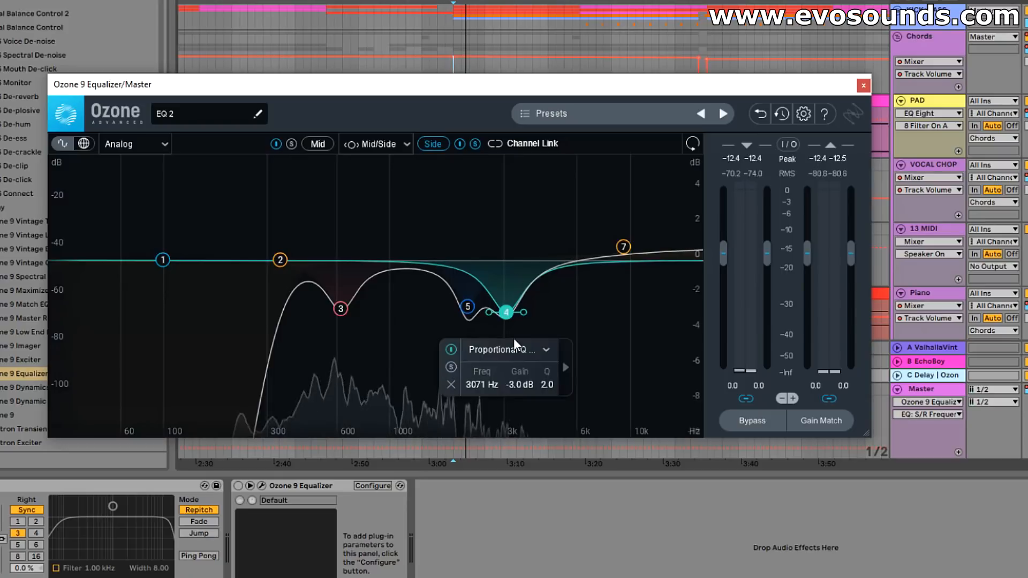
# - Take the side channel out of solo and compare the full mix with band 5 disabled and re-enabled
pyautogui.click(459, 144)
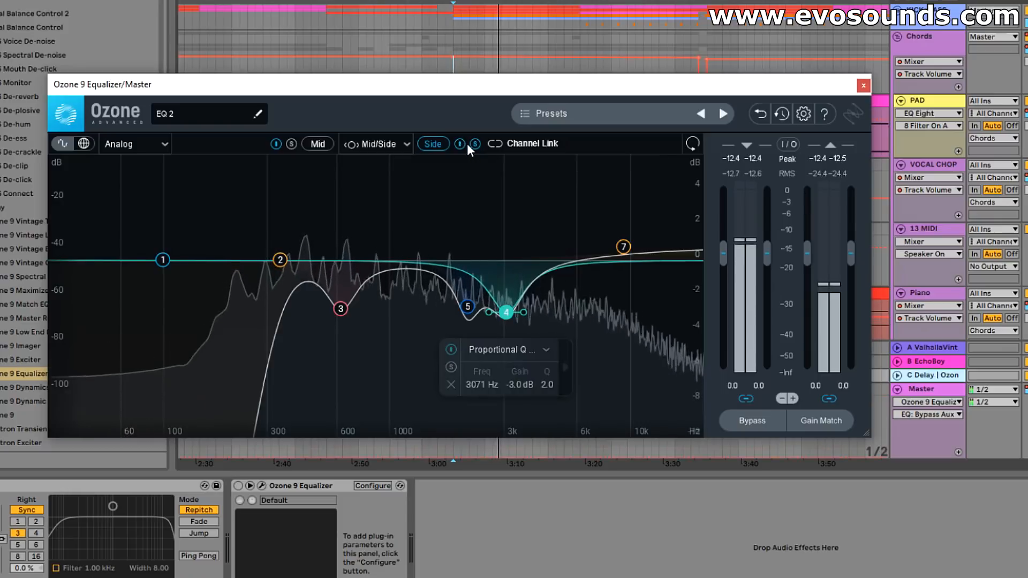
pyautogui.click(474, 143)
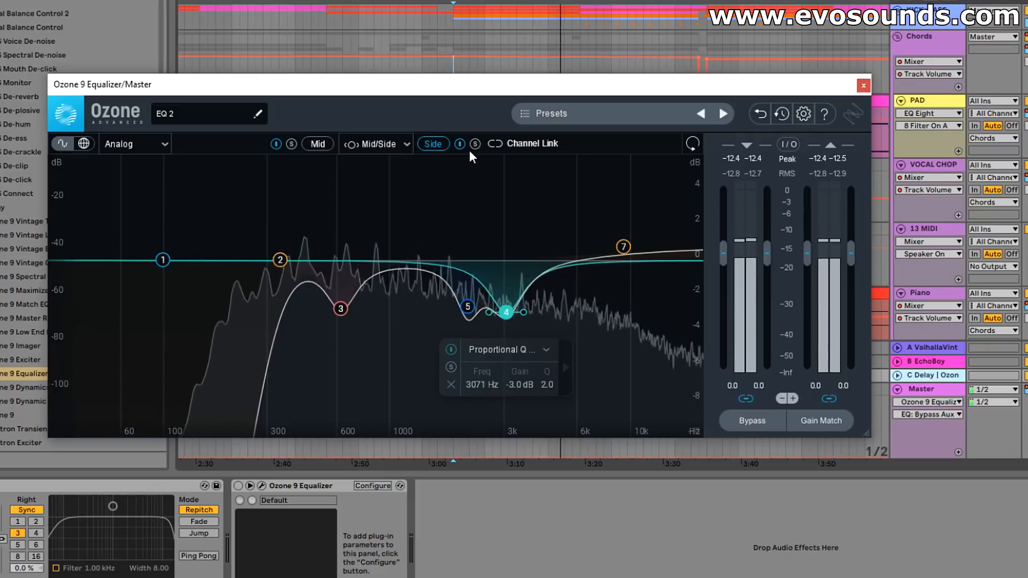
pyautogui.click(468, 306)
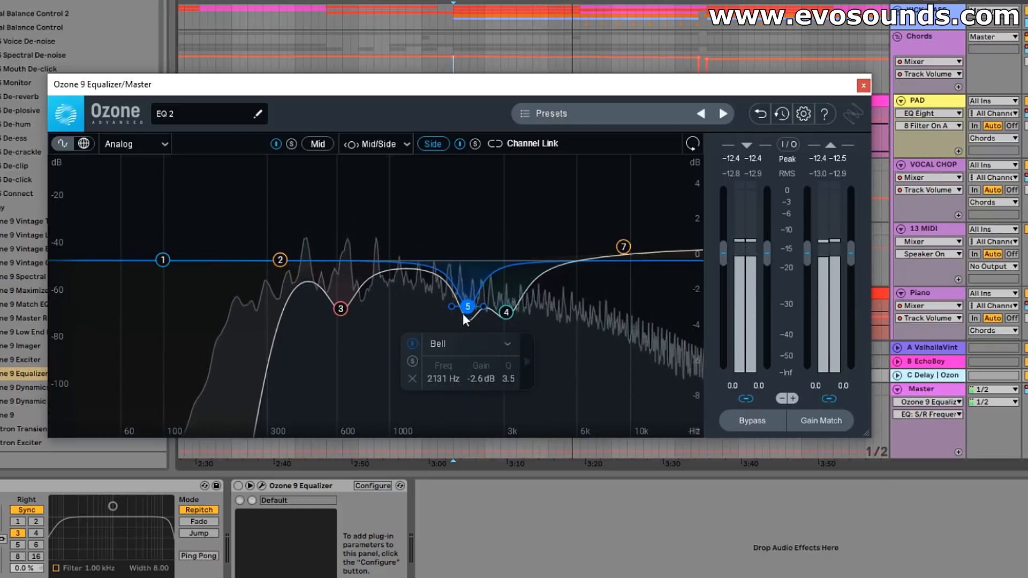
pyautogui.click(414, 341)
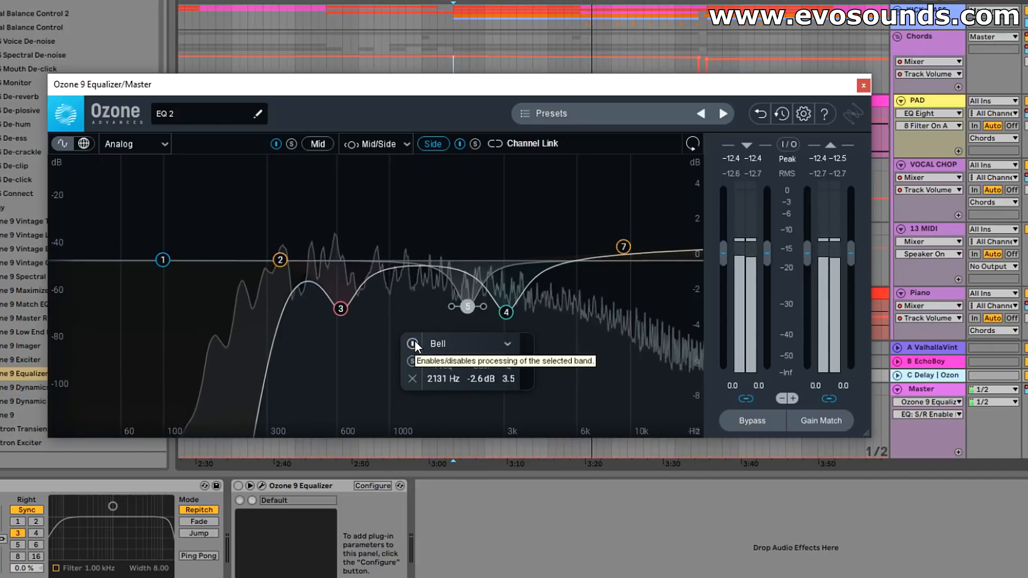
pyautogui.click(415, 340)
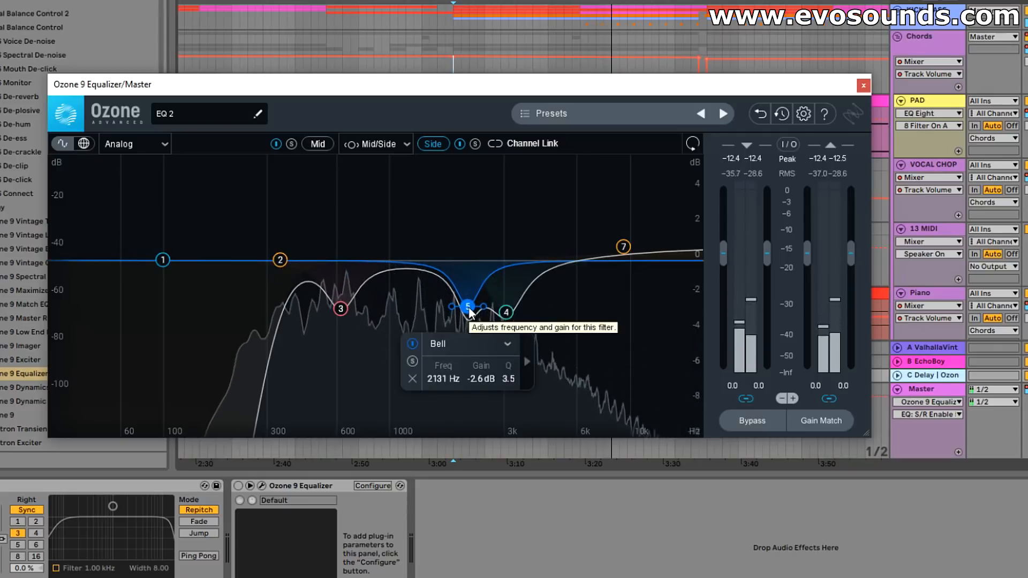
# - Review the settings of side bands 3, 4 and 5 one after another
pyautogui.click(341, 308)
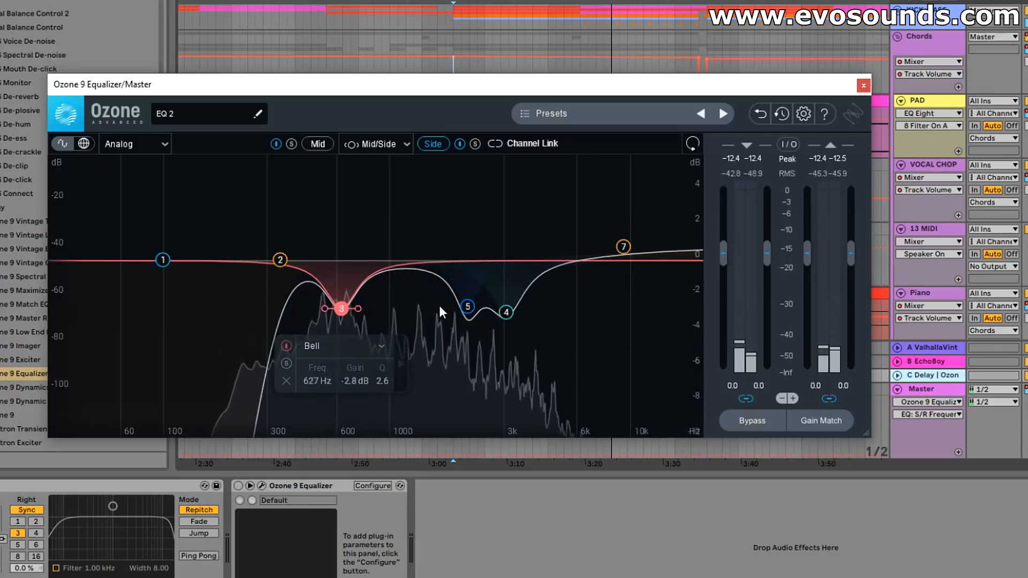
pyautogui.click(505, 311)
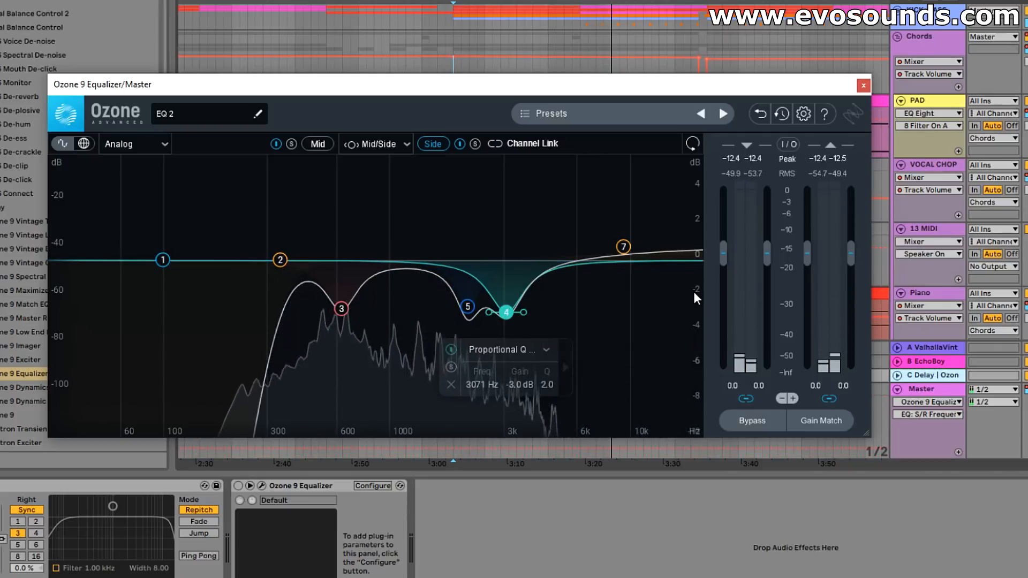
pyautogui.click(468, 308)
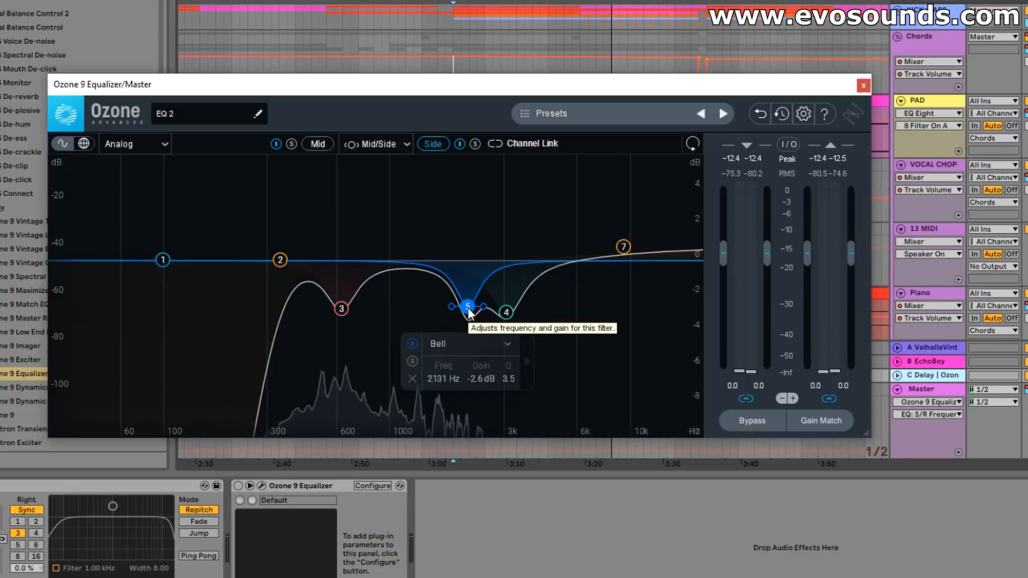
# - Change band 2 from a flat to a resonant high-pass filter at 338 Hz with Q 0.7
pyautogui.click(280, 260)
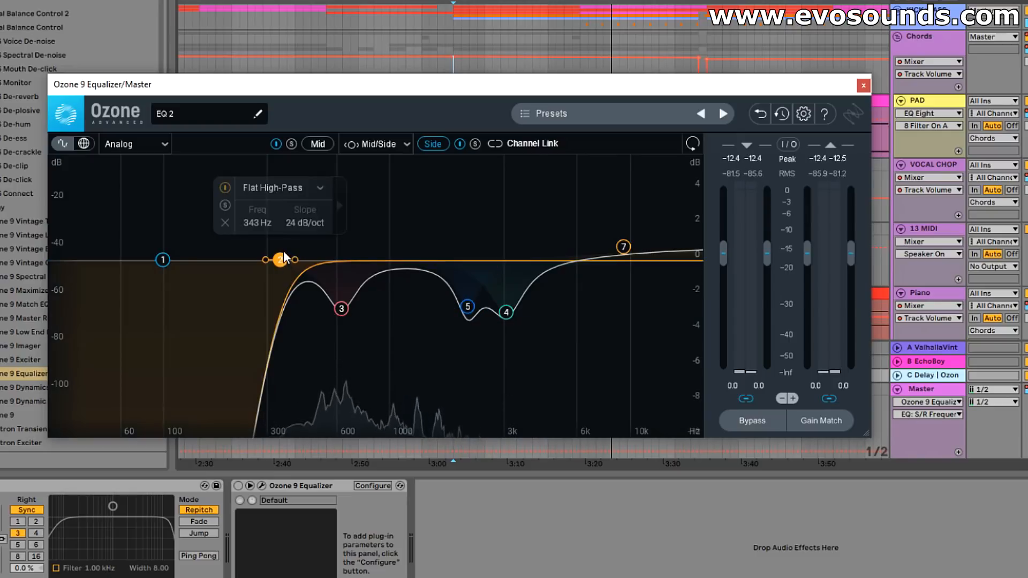
pyautogui.click(302, 188)
pyautogui.moveTo(296, 278)
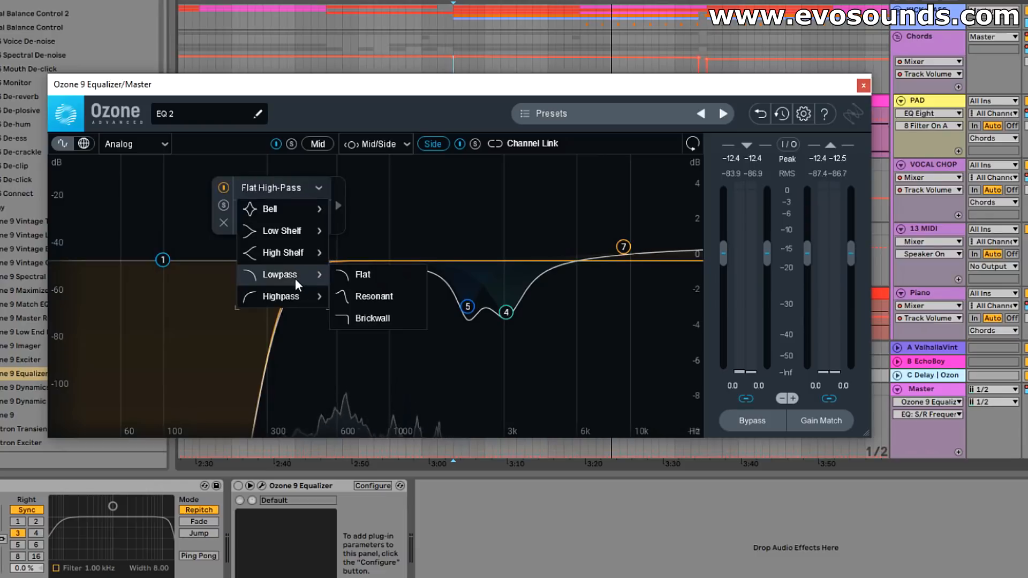
pyautogui.click(377, 316)
pyautogui.moveTo(296, 259); pyautogui.dragTo(295, 272)
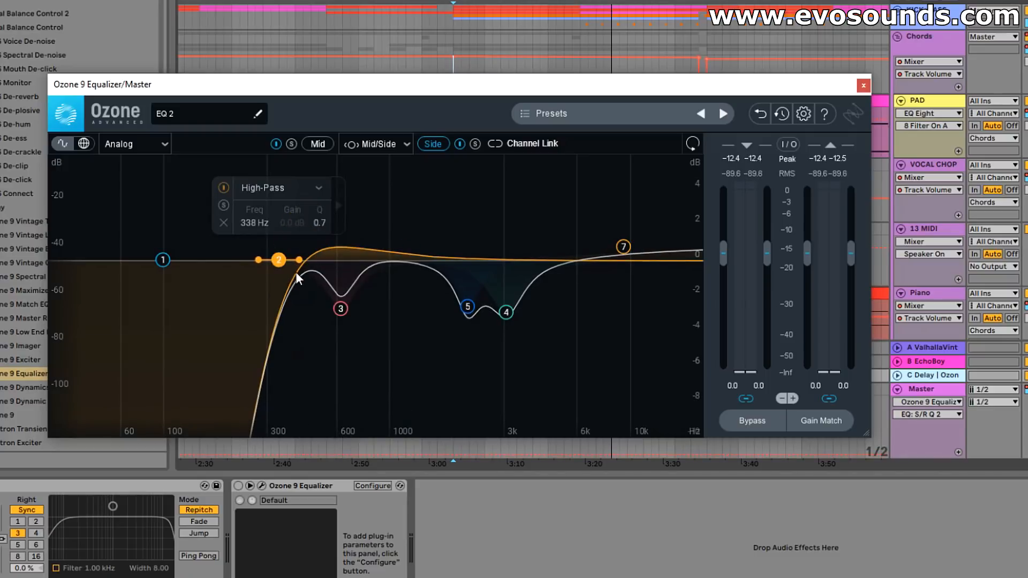
# - Play the track, deselect the high-pass band and solo the side channel to audition the result
pyautogui.press('space')
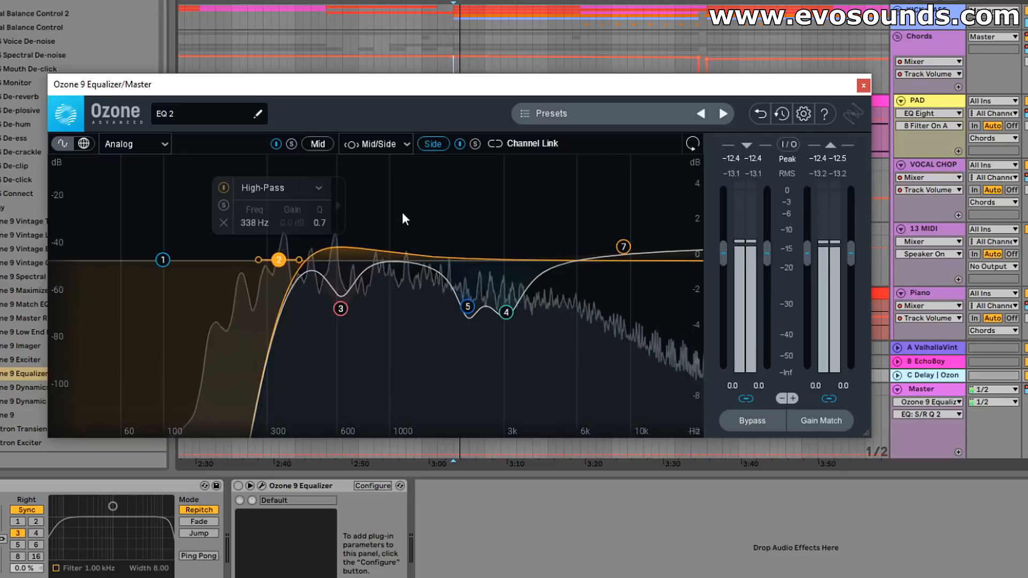
pyautogui.click(482, 201)
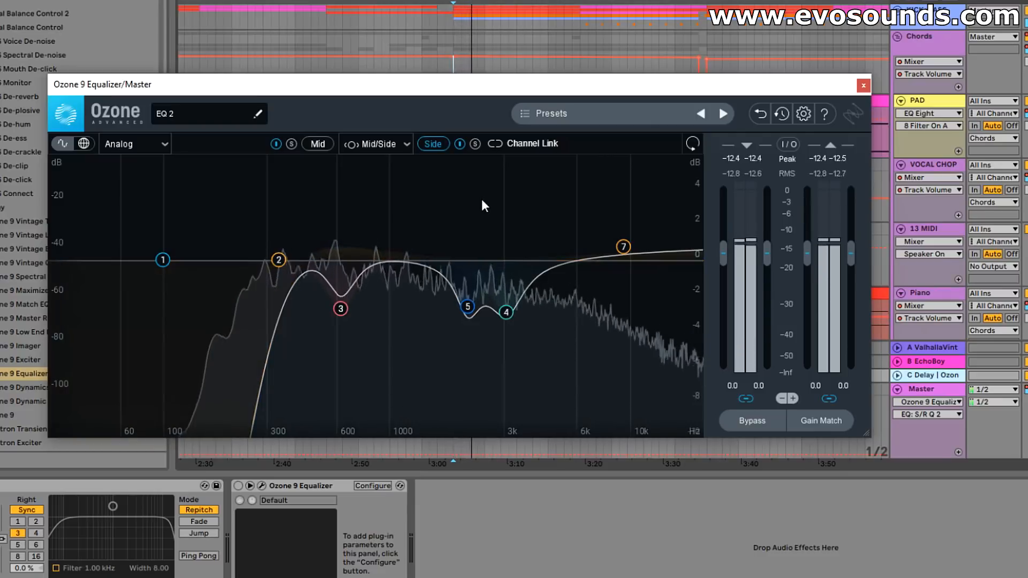
pyautogui.click(475, 146)
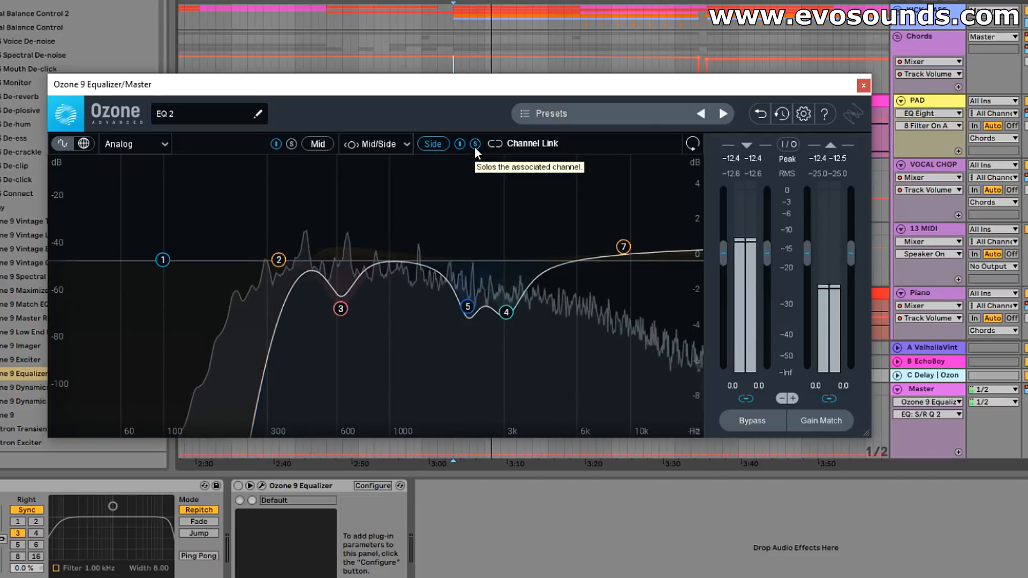
# - Take the side channel out of solo, switch to the mid channel and make band 7 a bell boosting about 1.4 dB at 55 Hz
pyautogui.click(474, 146)
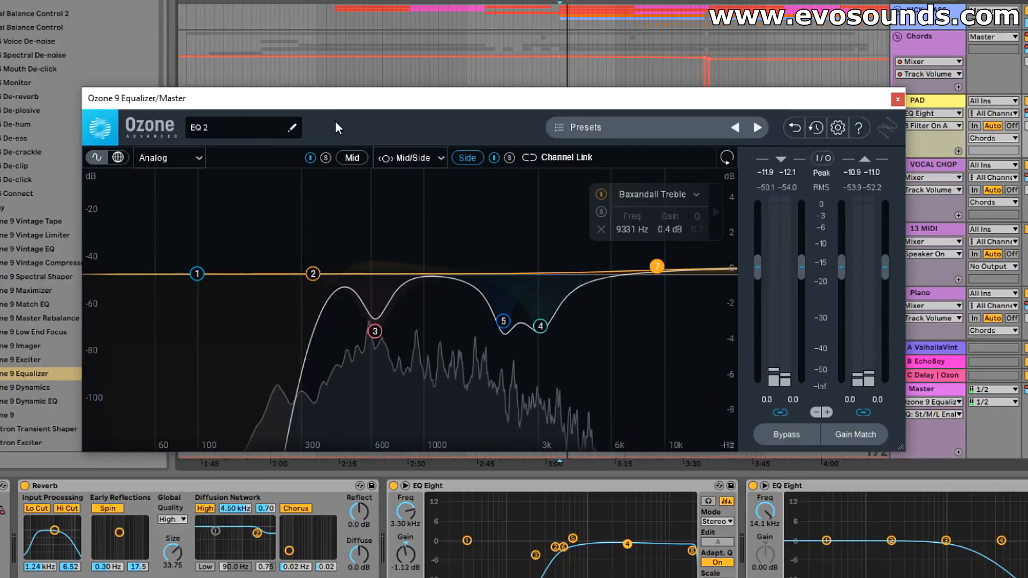
pyautogui.click(354, 158)
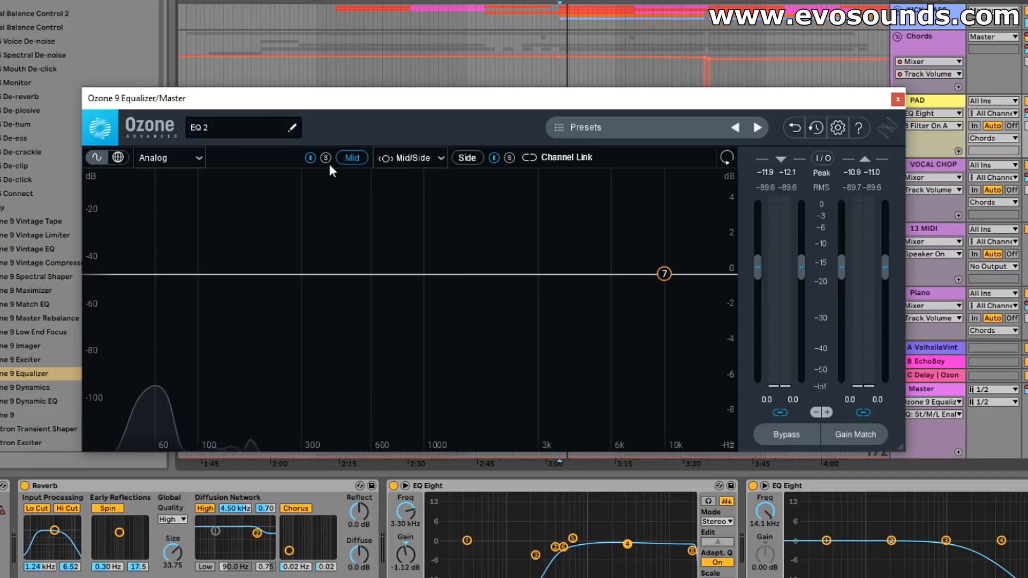
pyautogui.moveTo(667, 277); pyautogui.dragTo(357, 272)
pyautogui.click(361, 203)
pyautogui.moveTo(371, 217)
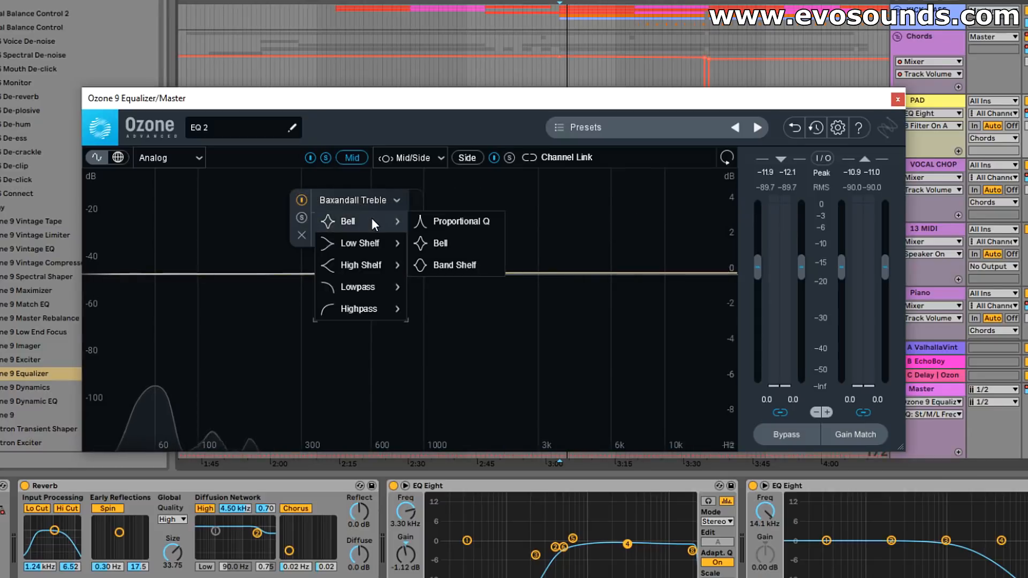
pyautogui.click(444, 242)
pyautogui.moveTo(354, 273); pyautogui.dragTo(140, 251)
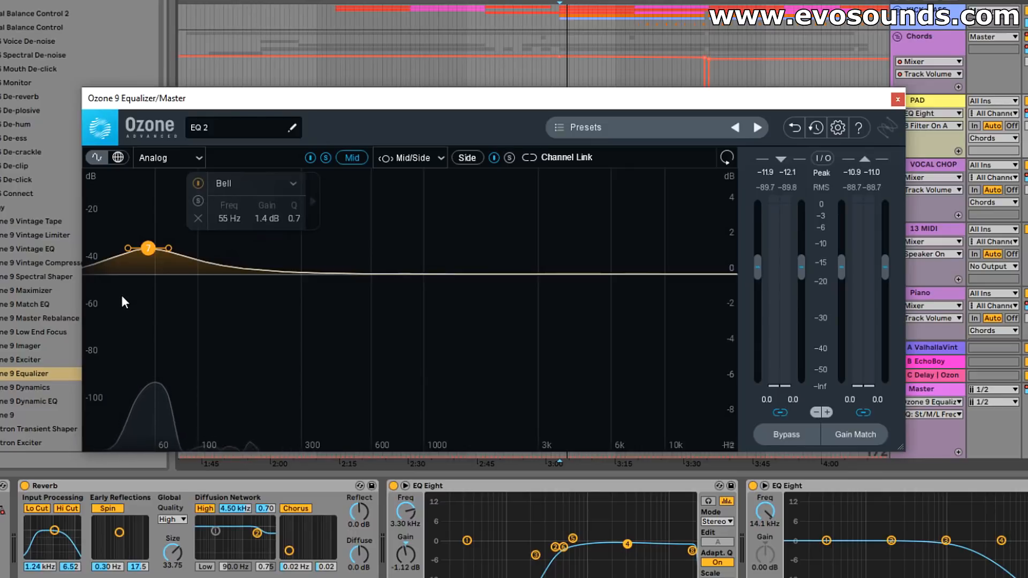
# - Solo the mid bell band, play the track, set it to about 124 Hz, 1.2 dB and Q 1.1, and unsolo it
pyautogui.moveTo(150, 250); pyautogui.dragTo(291, 251)
pyautogui.click(234, 203)
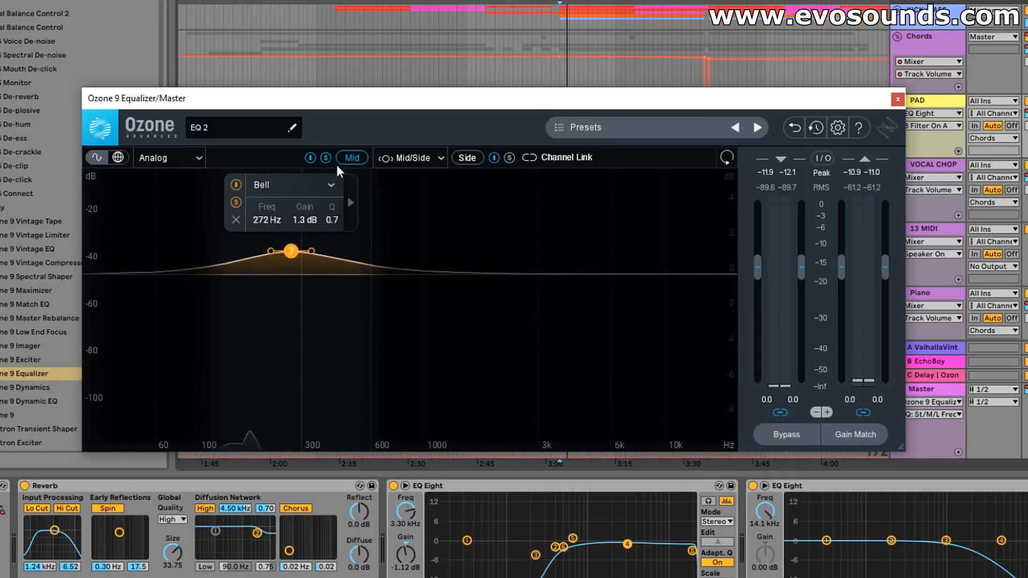
pyautogui.press('space')
pyautogui.moveTo(290, 250); pyautogui.dragTo(233, 252)
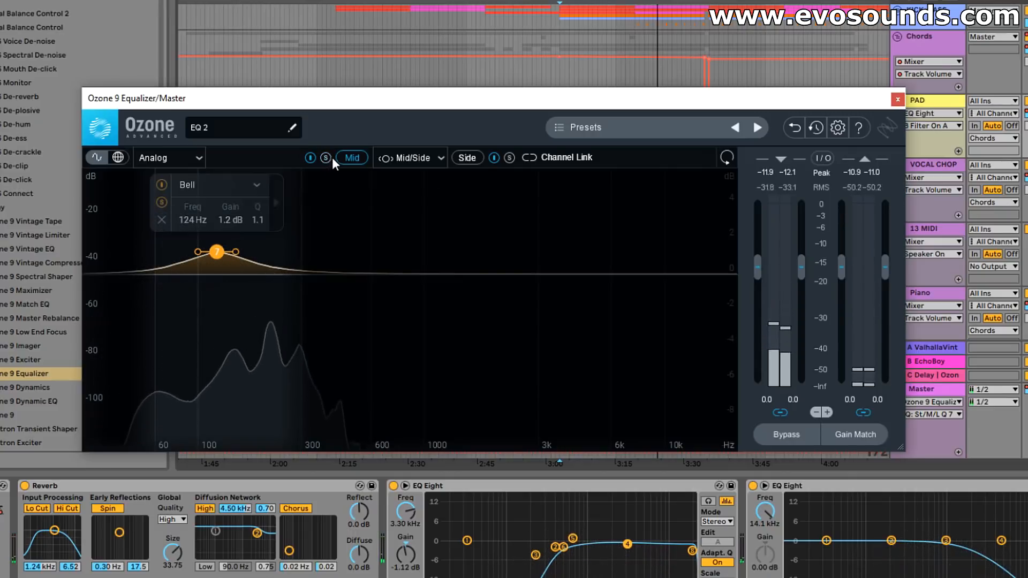
pyautogui.click(162, 202)
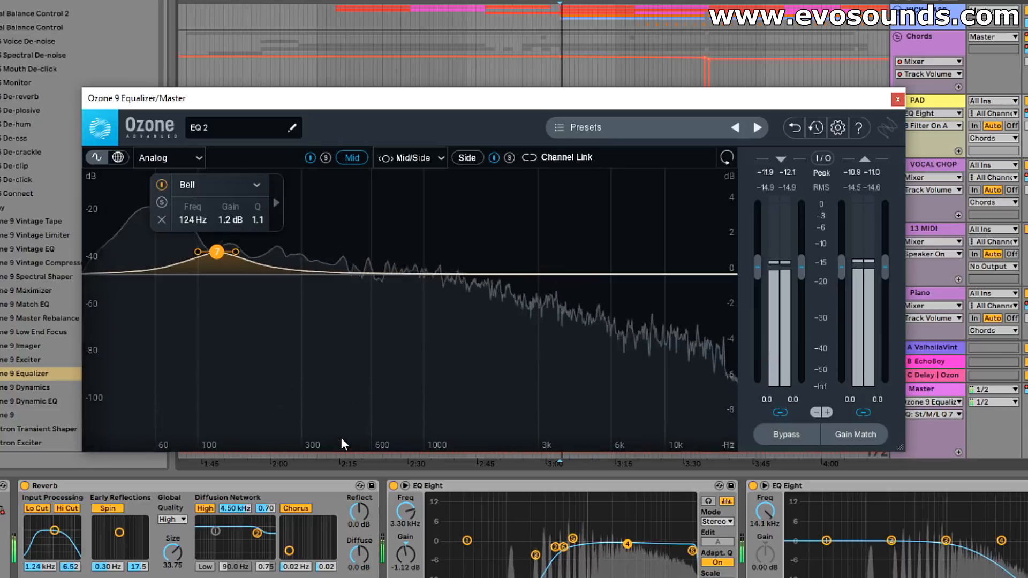
# - Compare the playing mix with the 124 Hz mid bell disabled and re-enabled
pyautogui.click(162, 184)
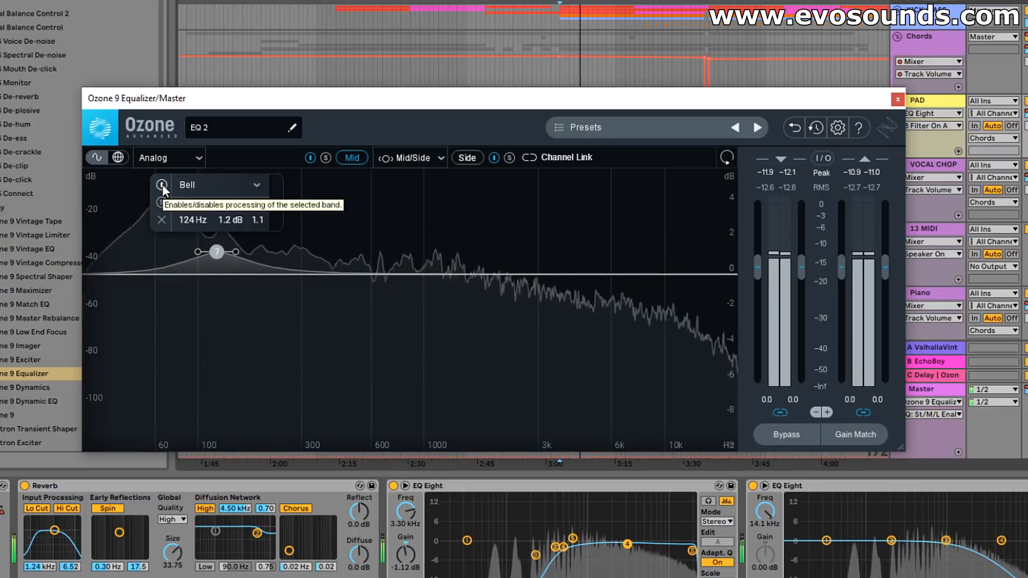
pyautogui.click(162, 184)
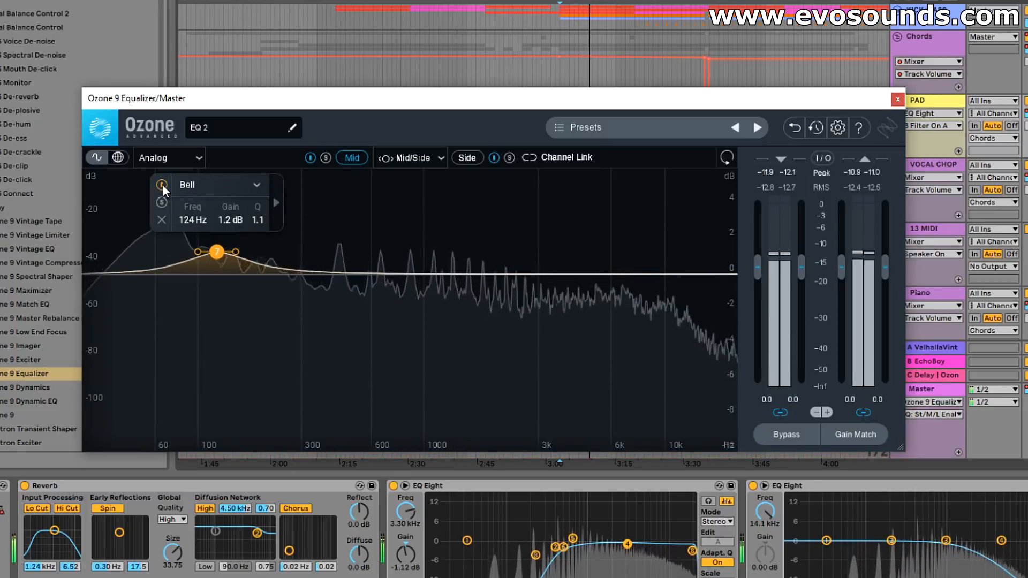
pyautogui.click(162, 184)
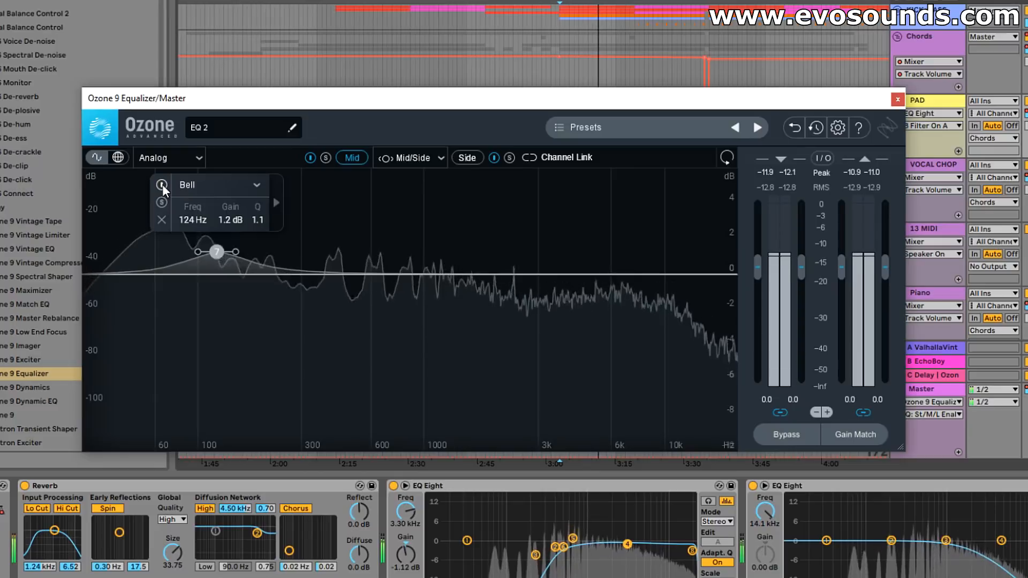
pyautogui.click(162, 184)
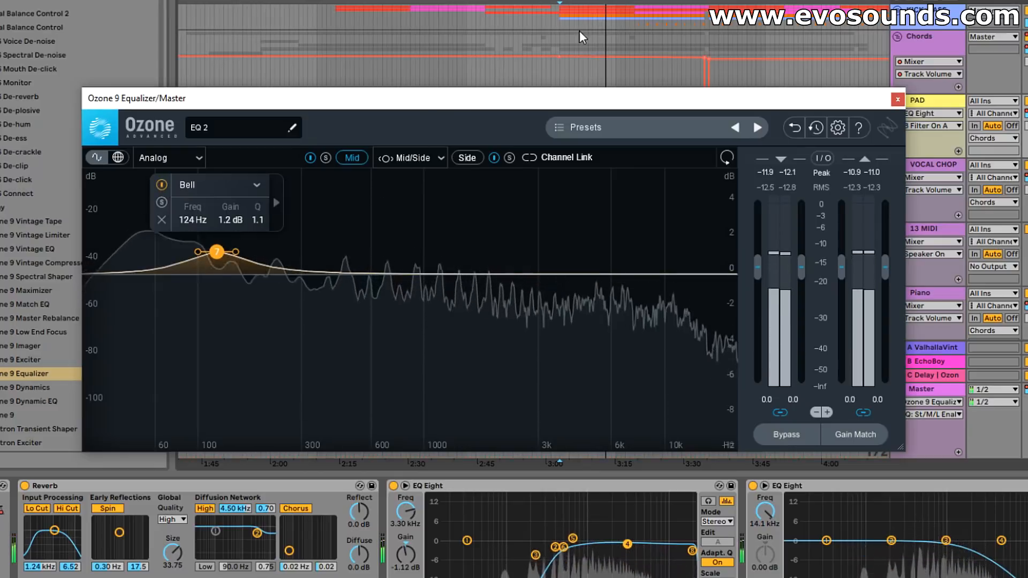
# - Move the Equalizer window clear of the arrangement and play the track from an earlier section
pyautogui.moveTo(577, 1); pyautogui.dragTo(300, 1)
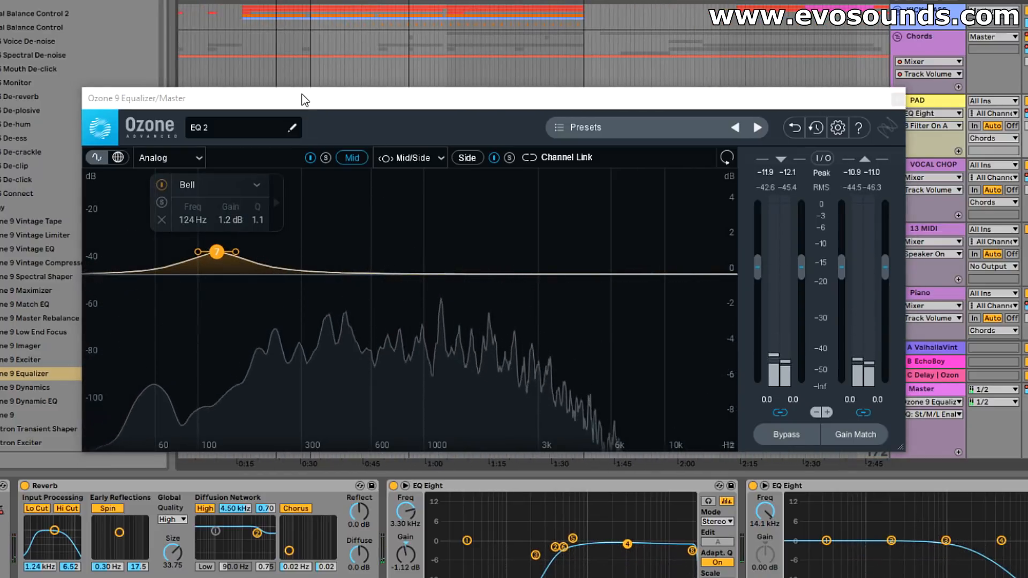
pyautogui.moveTo(302, 99); pyautogui.dragTo(619, 236)
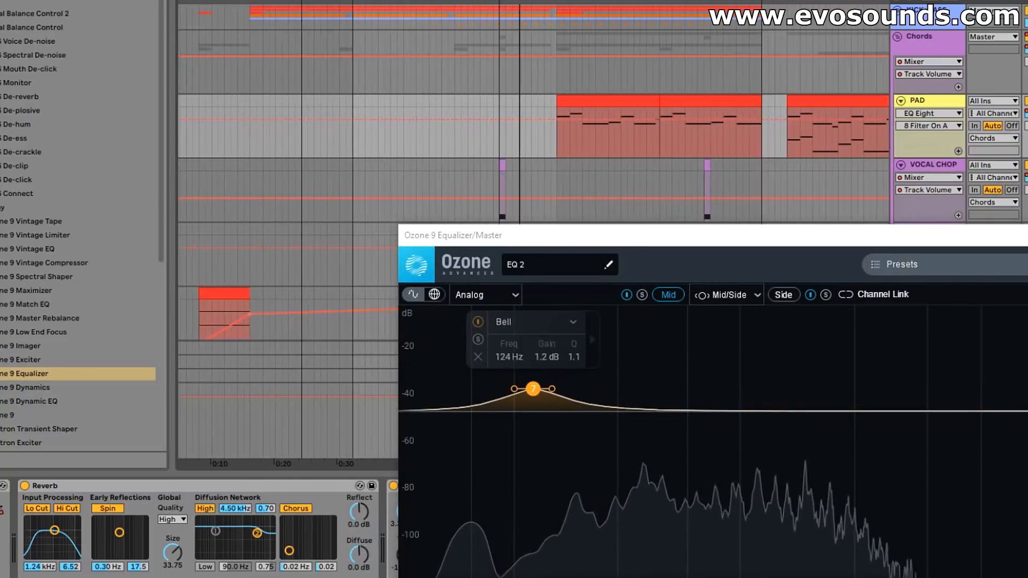
pyautogui.moveTo(520, 1); pyautogui.dragTo(514, 0)
pyautogui.click(266, 23)
pyautogui.moveTo(266, 1)
pyautogui.mouseDown()
pyautogui.moveTo(209, 4)
pyautogui.moveTo(270, 3)
pyautogui.mouseUp()
pyautogui.click(418, 25)
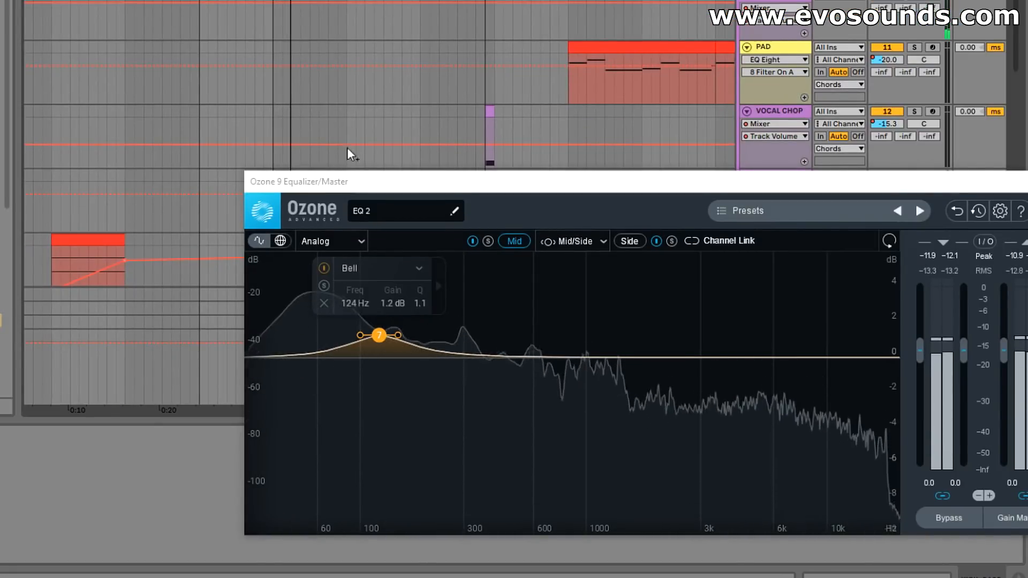
# - Bypass and re-enable the mid bell band repeatedly to judge its effect in the earlier section
pyautogui.click(323, 269)
pyautogui.click(322, 269)
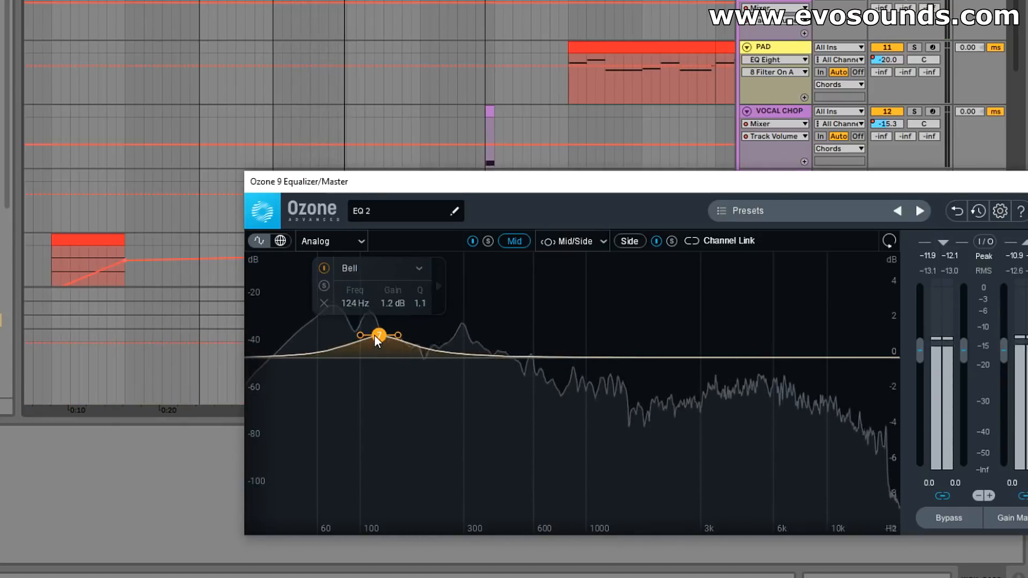
pyautogui.click(324, 271)
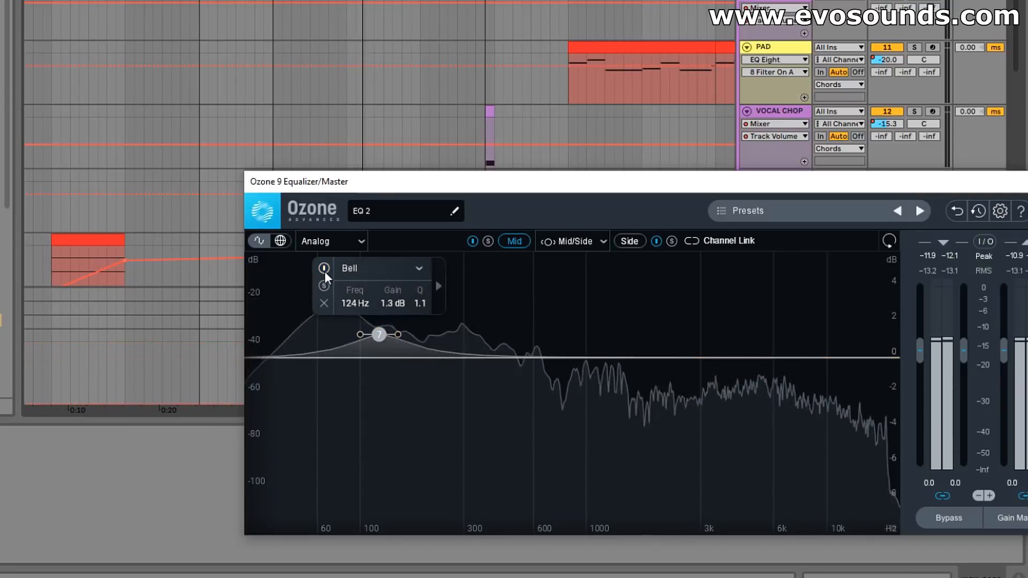
pyautogui.click(324, 271)
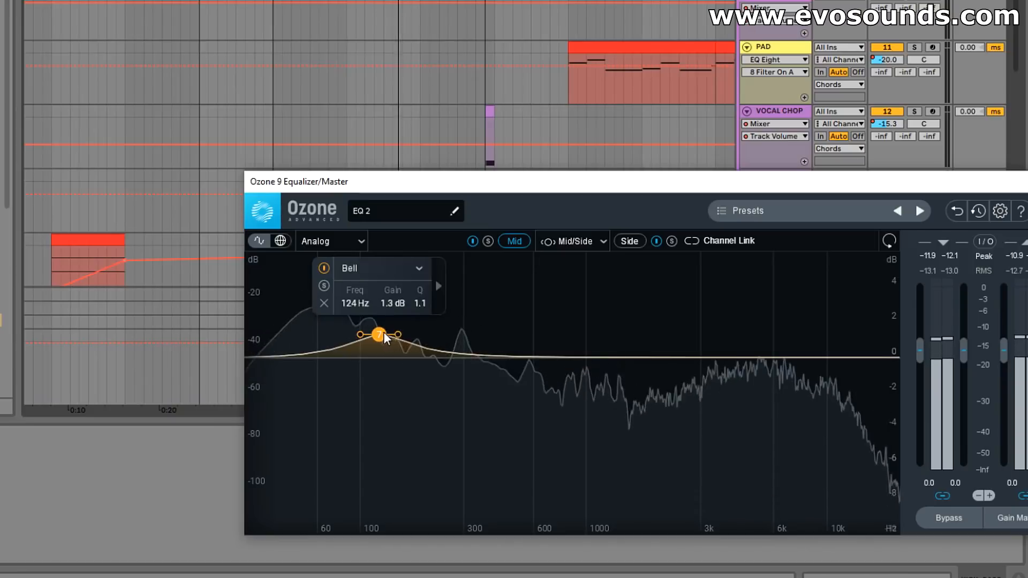
# - Fine-tune the mid bell to about 122 Hz with a 1.0 dB gain, comparing it off and on
pyautogui.moveTo(383, 331); pyautogui.dragTo(380, 331)
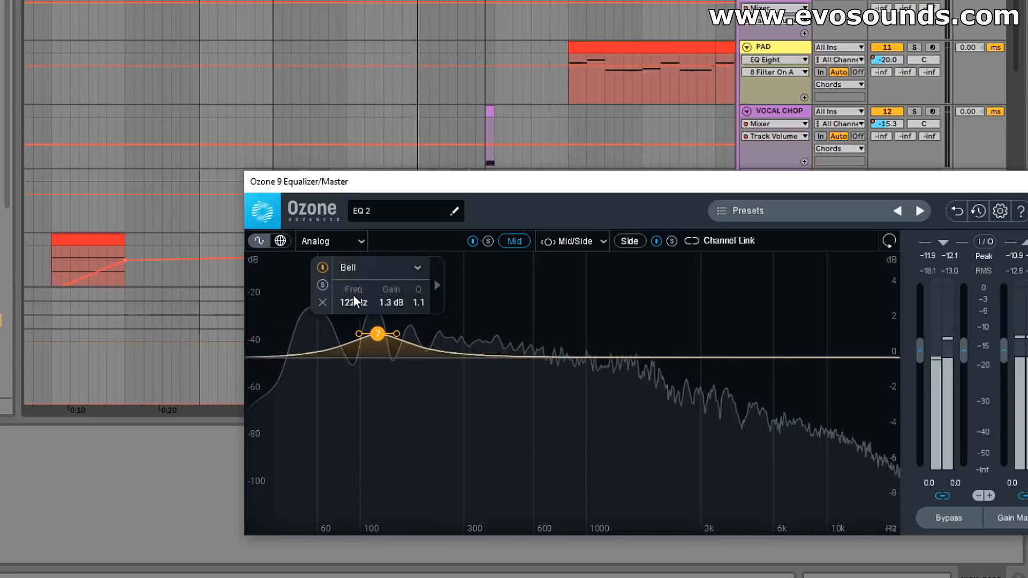
pyautogui.click(322, 268)
pyautogui.click(322, 268)
pyautogui.moveTo(380, 340); pyautogui.dragTo(380, 343)
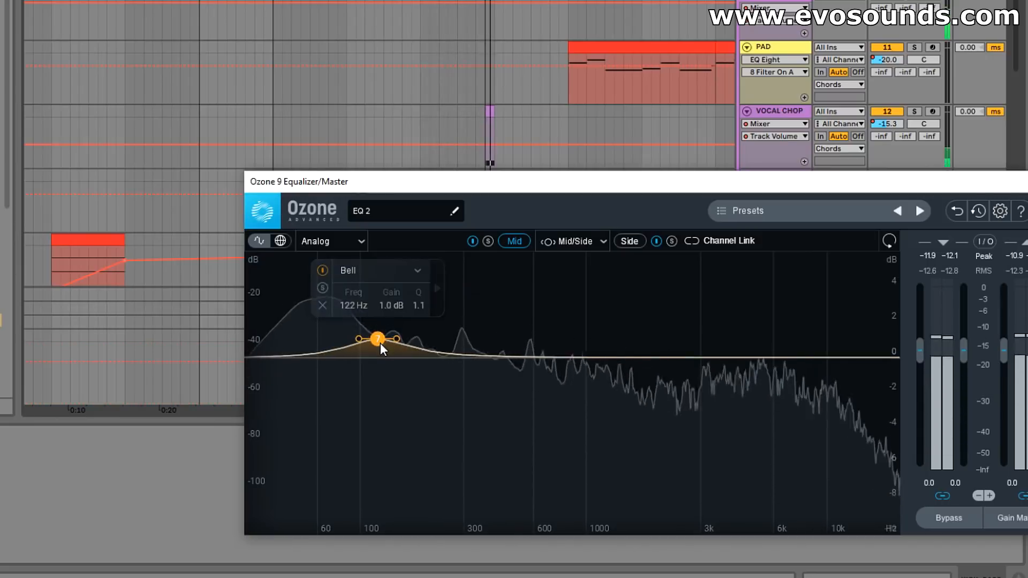
pyautogui.click(322, 269)
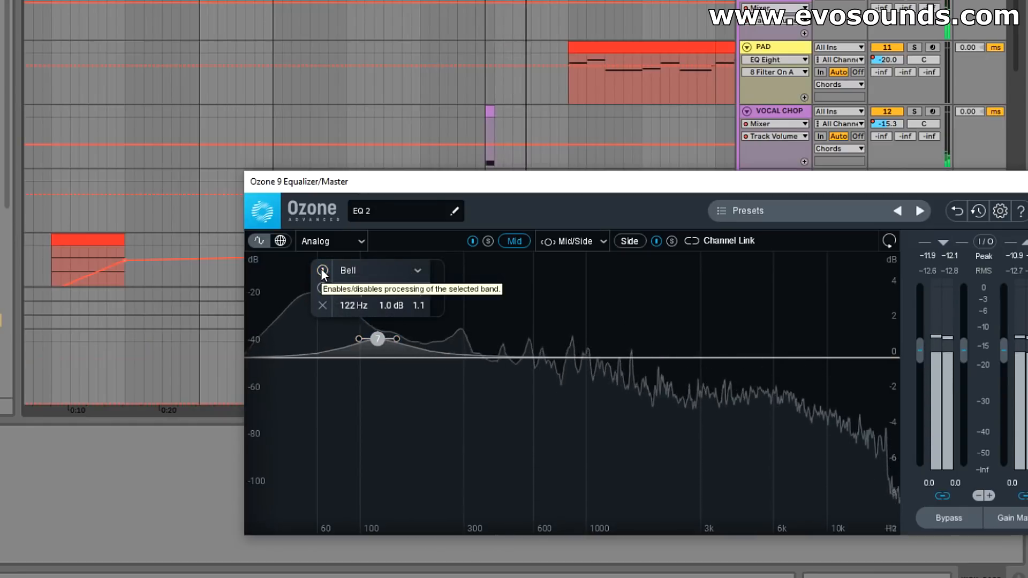
pyautogui.click(322, 270)
# - Show the Master track's device chain and review the mid and side EQ curves, ending on the side channel
pyautogui.click(637, 244)
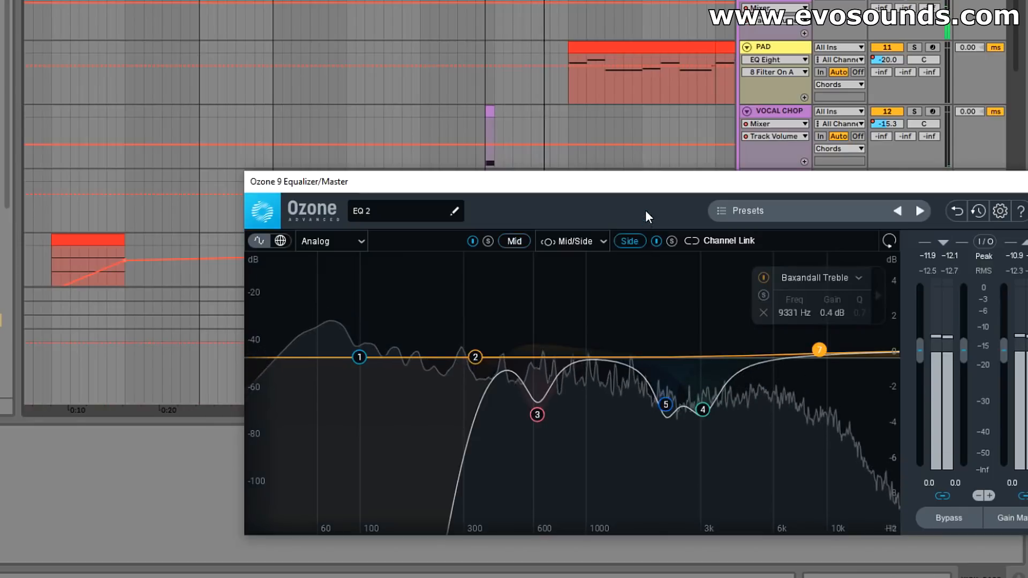
pyautogui.moveTo(659, 182); pyautogui.dragTo(344, 40)
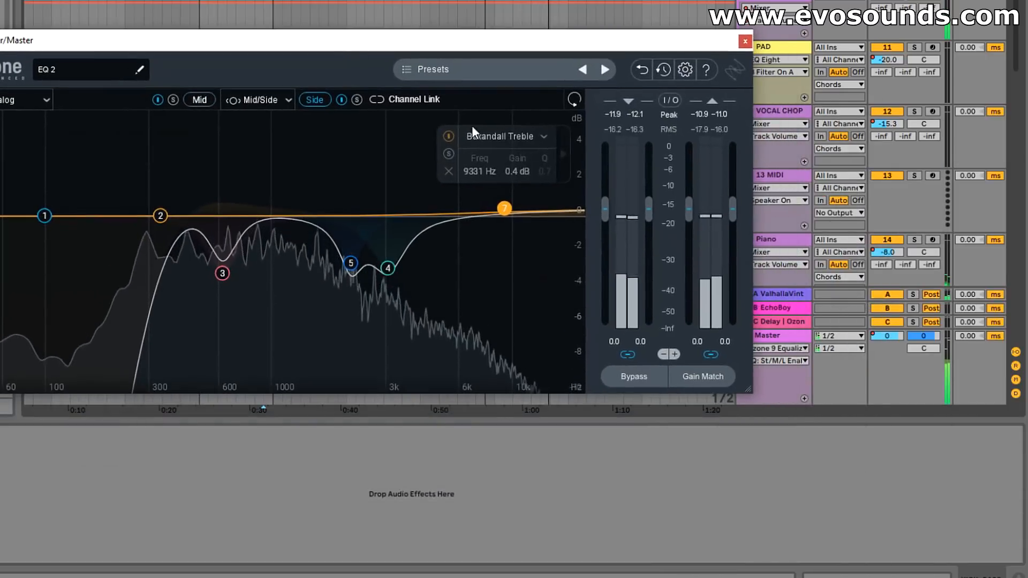
pyautogui.click(766, 336)
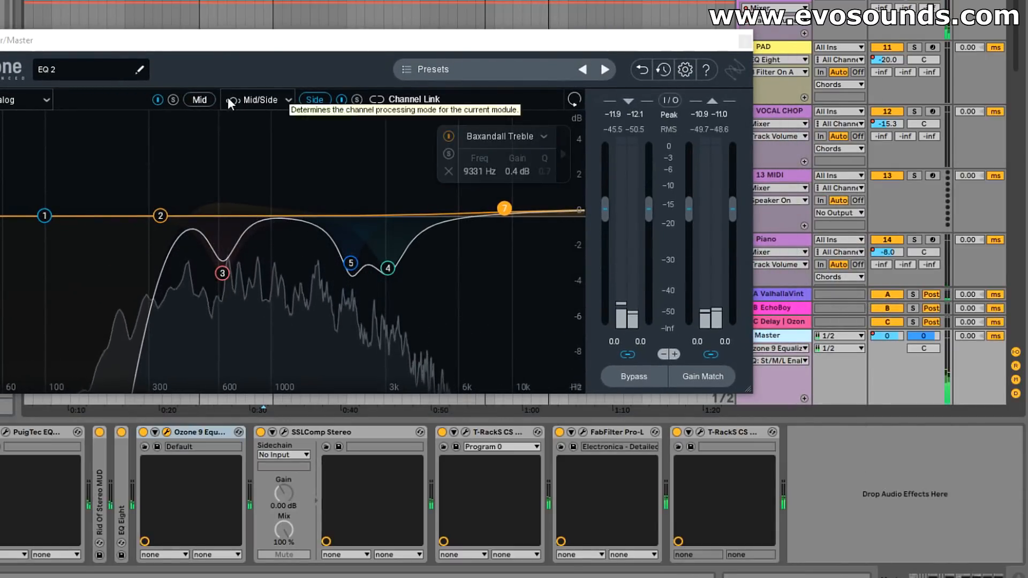
pyautogui.click(199, 99)
pyautogui.click(313, 100)
pyautogui.moveTo(316, 50); pyautogui.dragTo(403, 44)
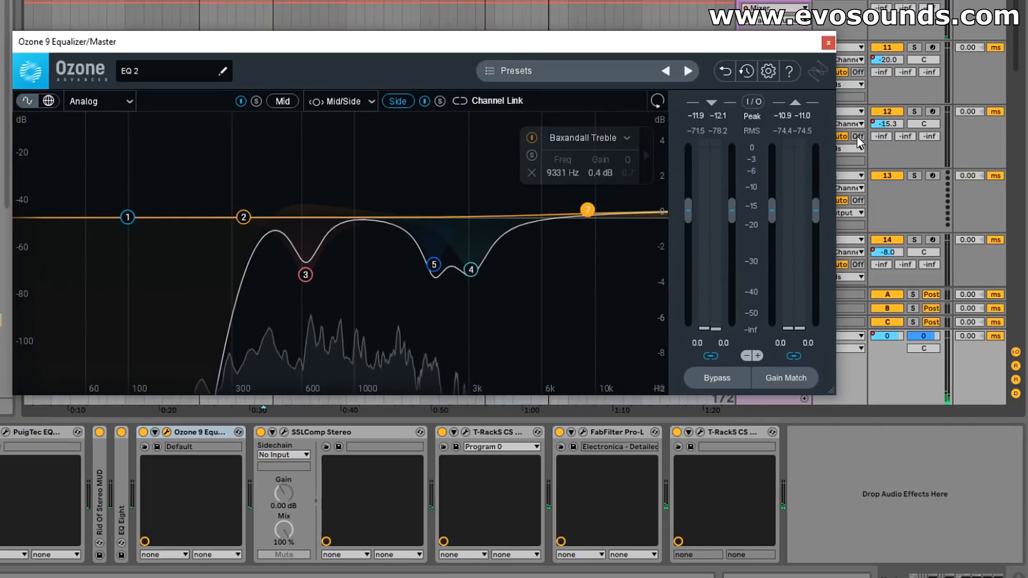
# - Select side band 5 and place the playback position at about 2:10 in the arrangement, keeping the Equalizer window in view
pyautogui.moveTo(490, 1); pyautogui.dragTo(319, 10)
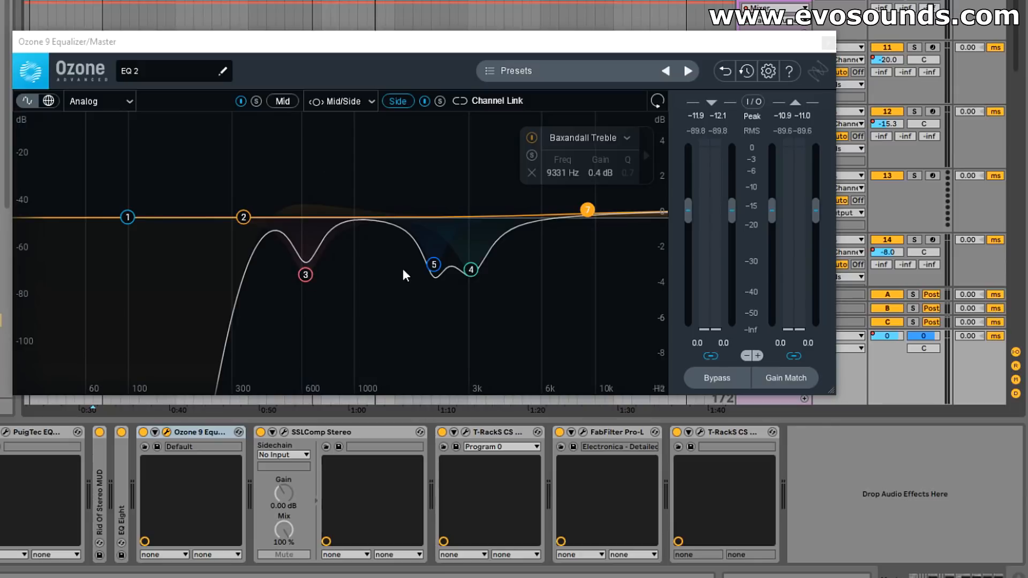
pyautogui.click(435, 264)
pyautogui.moveTo(813, 42); pyautogui.dragTo(714, 287)
pyautogui.click(394, 88)
pyautogui.moveTo(462, 1); pyautogui.dragTo(24, 1)
pyautogui.click(308, 87)
pyautogui.click(292, 28)
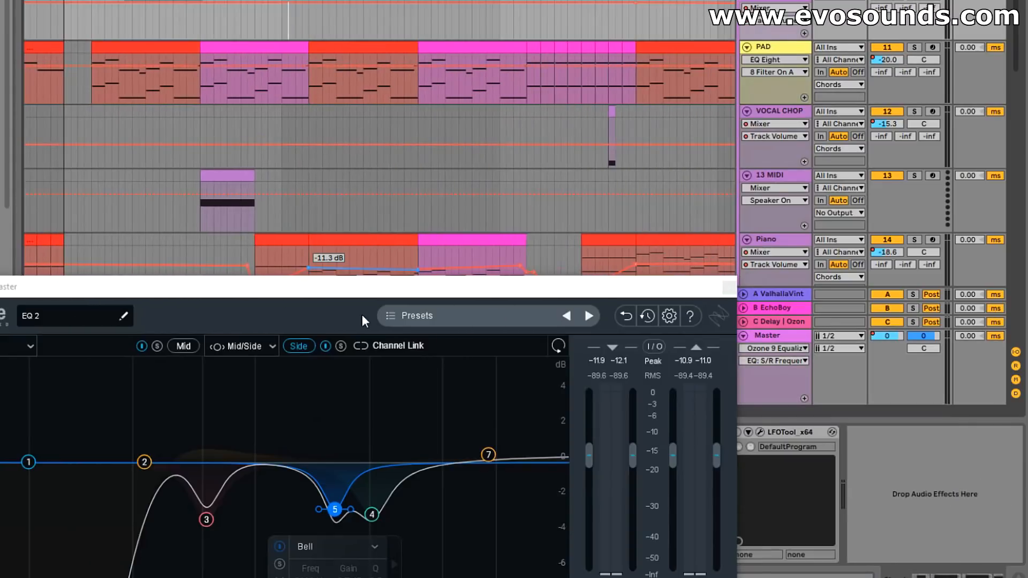
pyautogui.moveTo(371, 293); pyautogui.dragTo(418, 26)
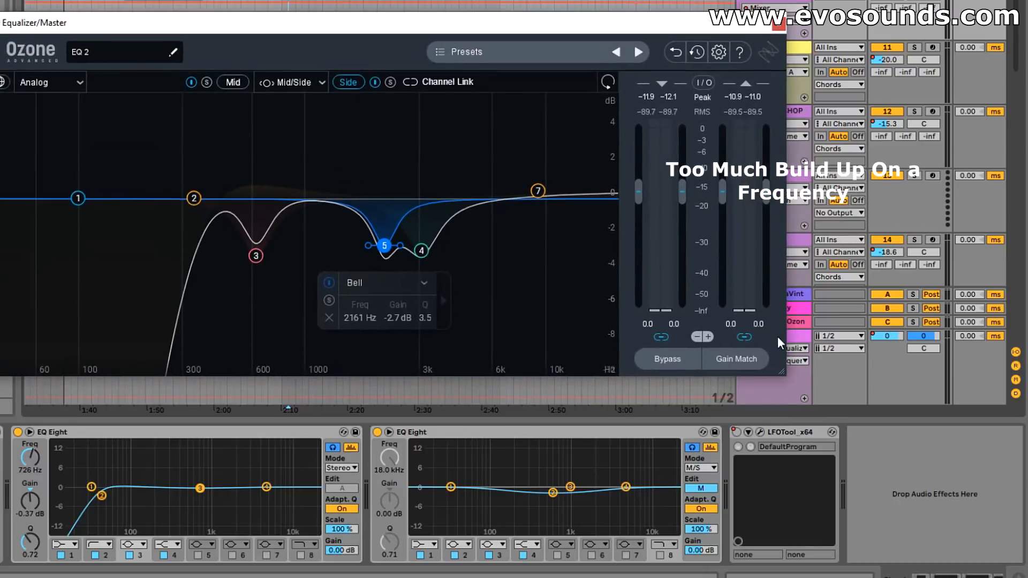
# - Select the Master track, start playback and compare the mix with the Ozone 9 Equalizer device switched off and on
pyautogui.click(794, 336)
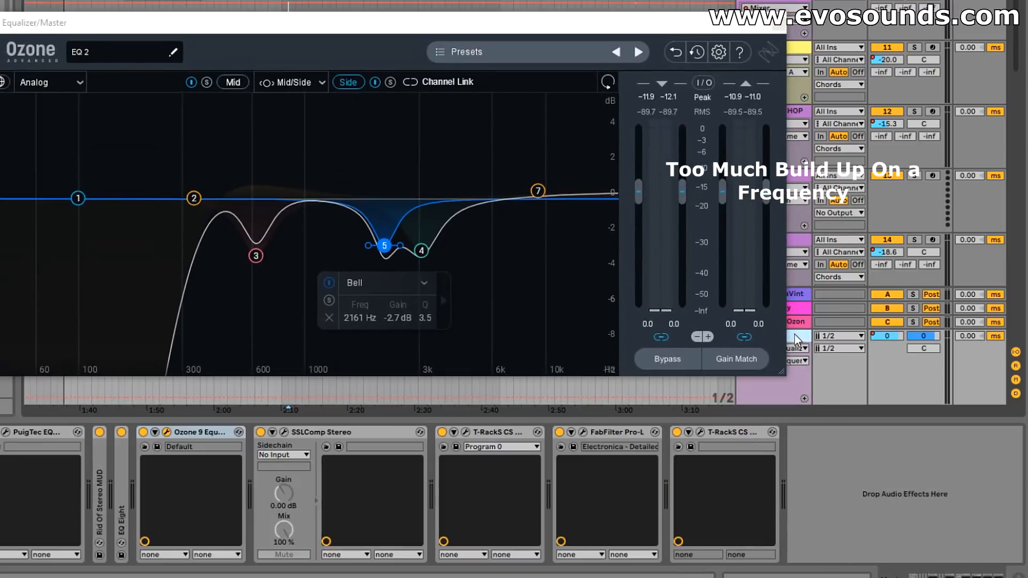
pyautogui.press('space')
pyautogui.click(143, 432)
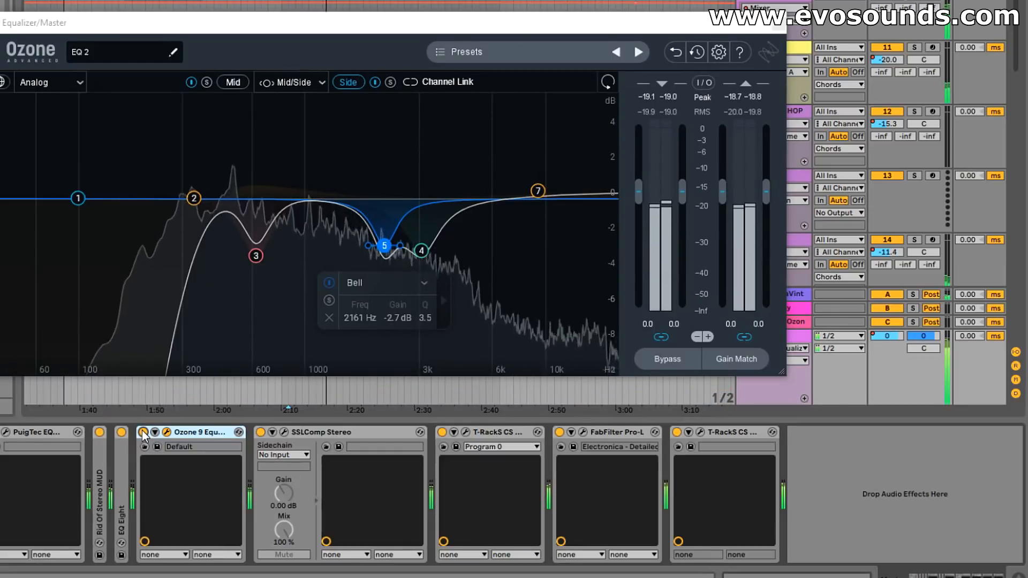
pyautogui.click(144, 432)
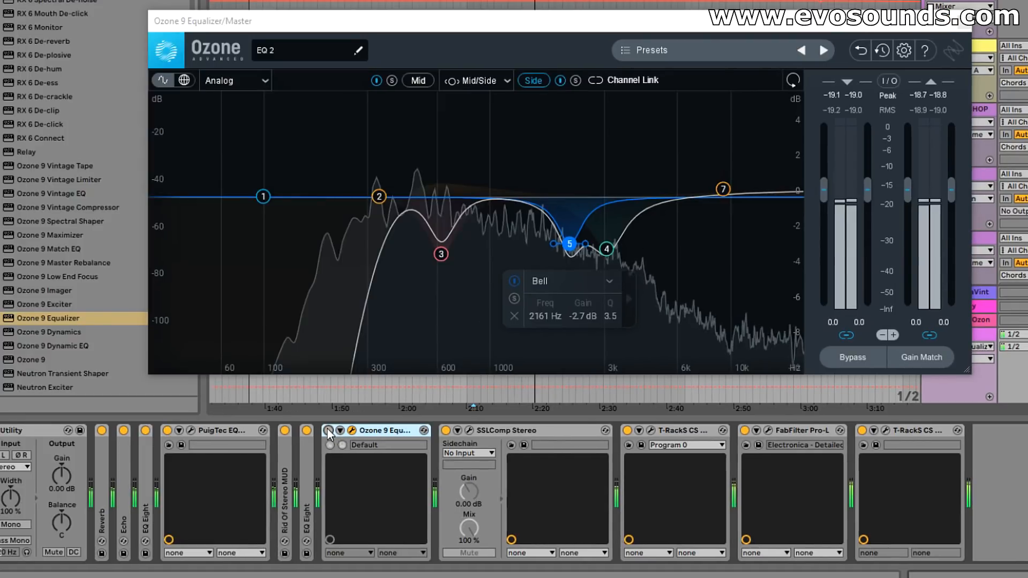
pyautogui.click(328, 431)
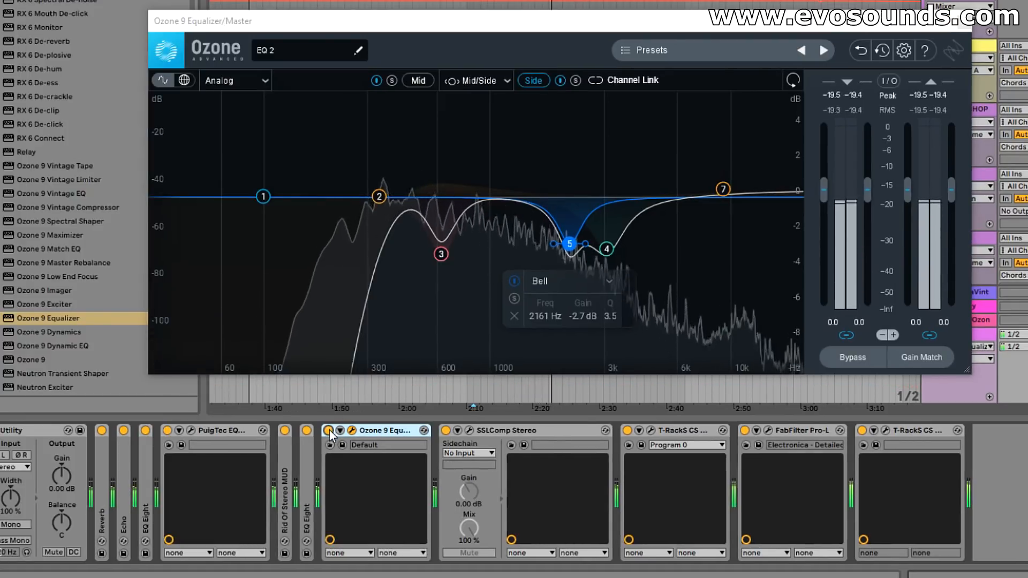
pyautogui.click(328, 431)
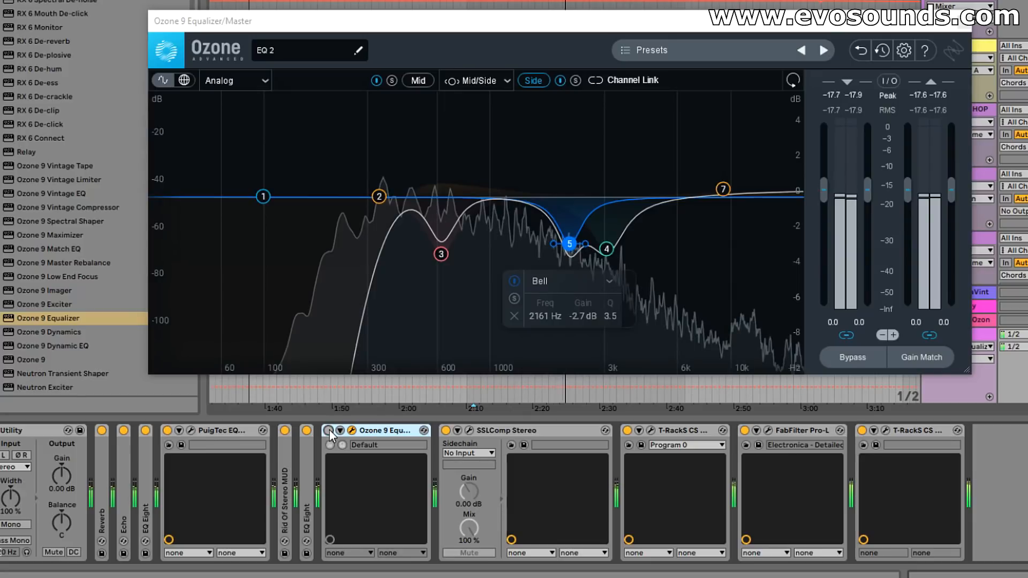
pyautogui.click(328, 430)
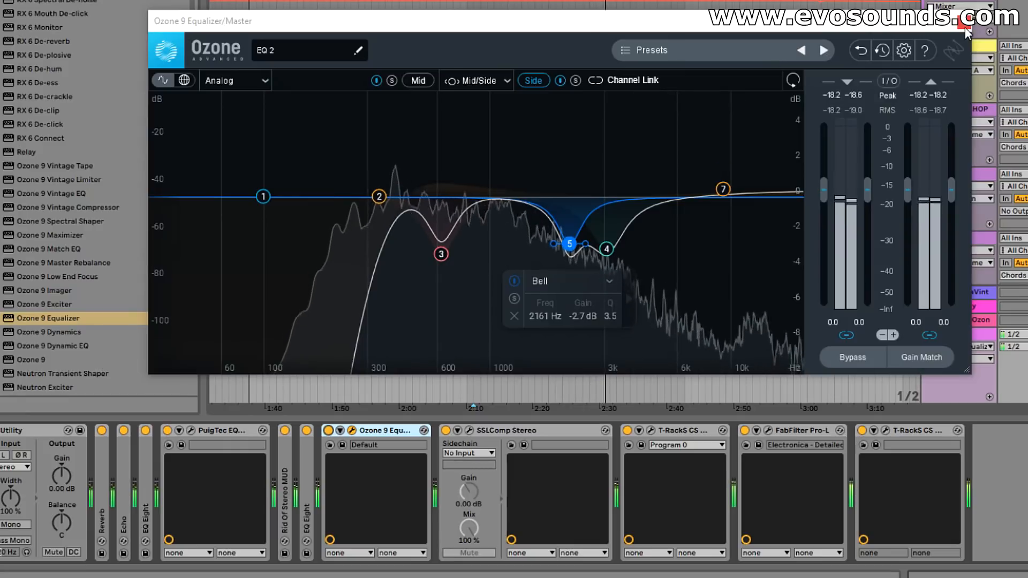
pyautogui.click(328, 430)
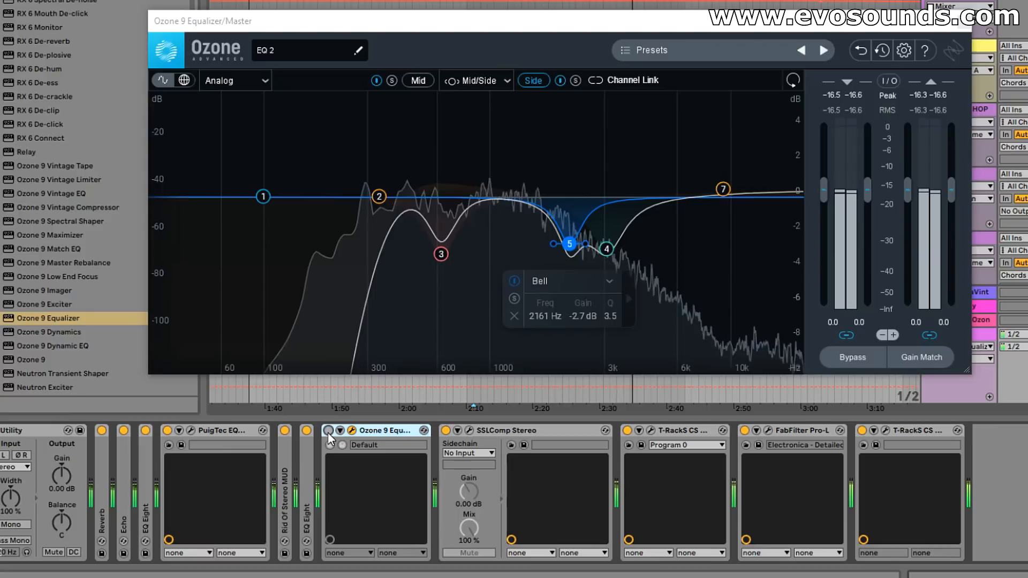
pyautogui.click(327, 431)
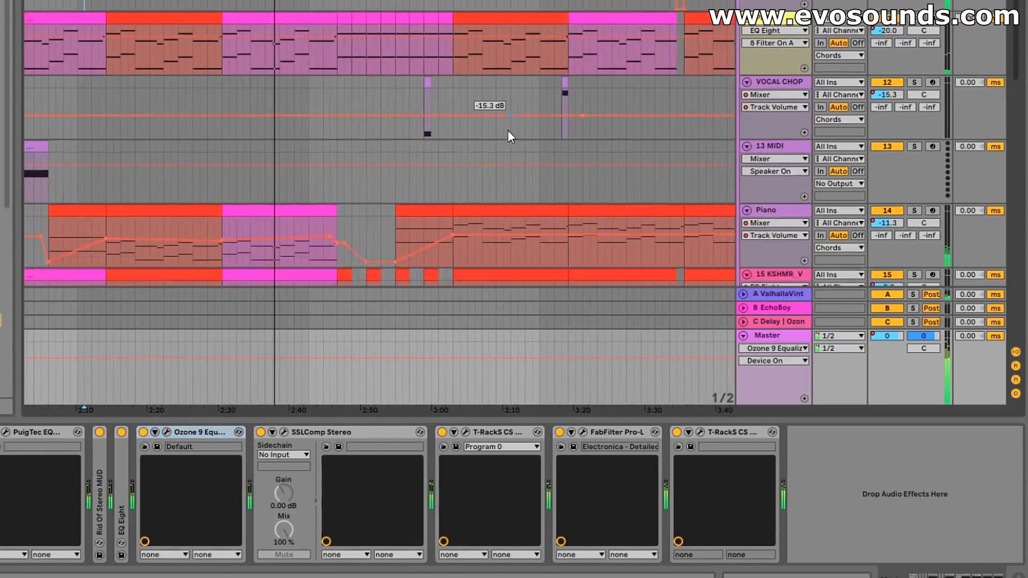
# - Place the playback position at about 2:52 in the arrangement and open the Master track's Ozone 9 Equalizer window
pyautogui.scroll(-10, 508, 134)
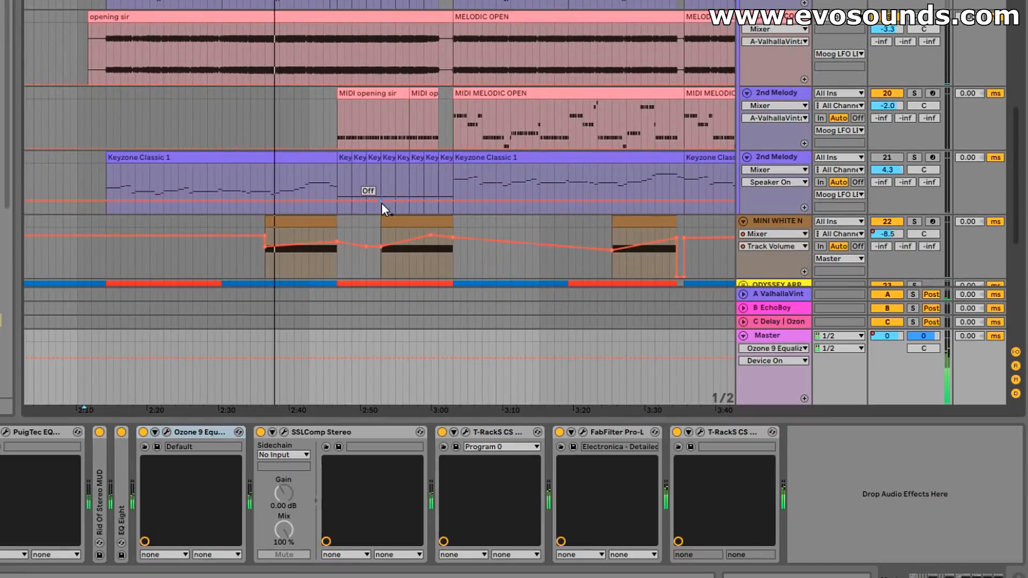
pyautogui.click(380, 208)
pyautogui.press('+')
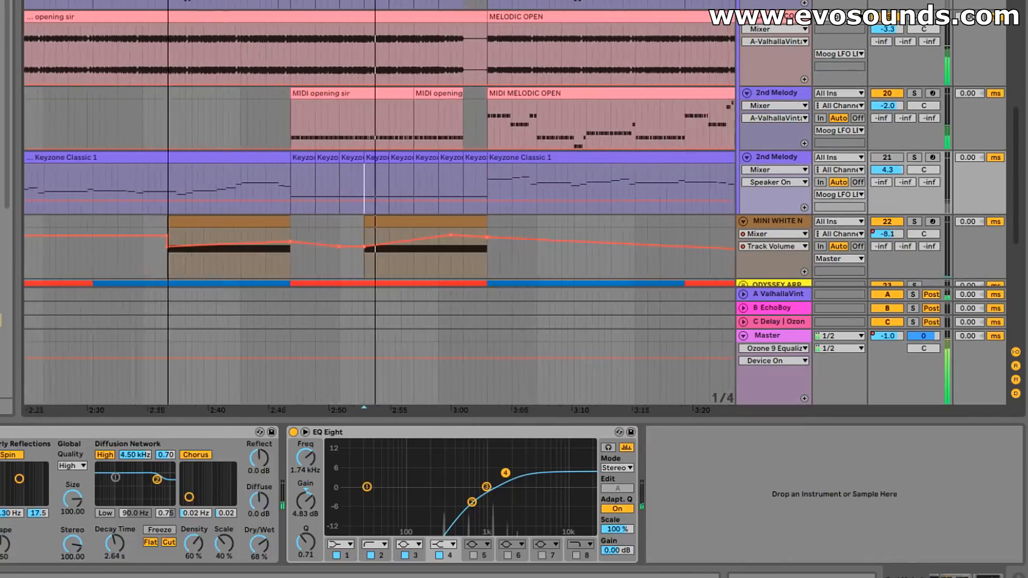
pyautogui.click(749, 338)
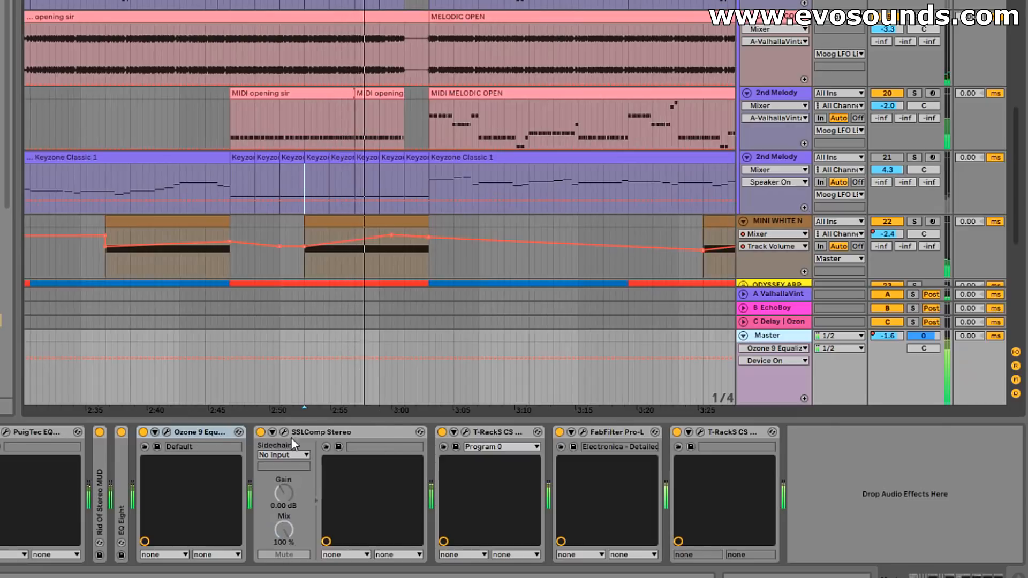
pyautogui.click(168, 431)
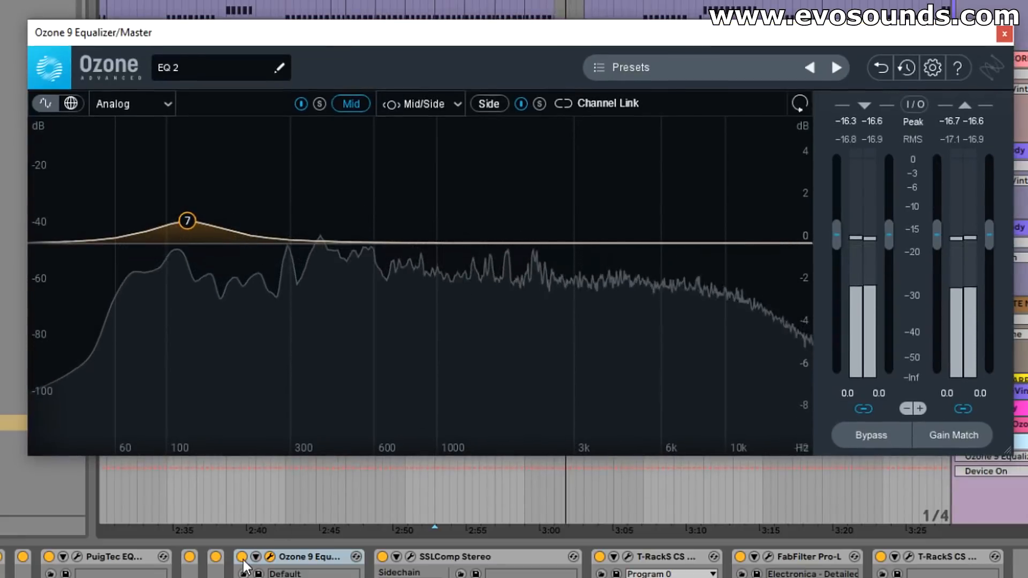
# - Compare the playing mix with all of the Equalizer's processing bypassed and active, ending with it active
pyautogui.click(869, 434)
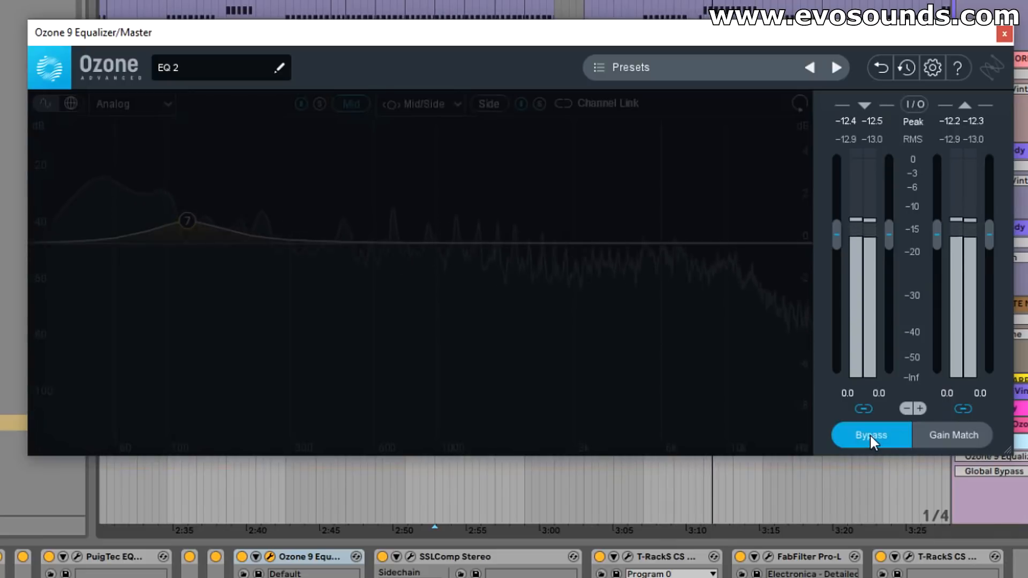
pyautogui.click(869, 433)
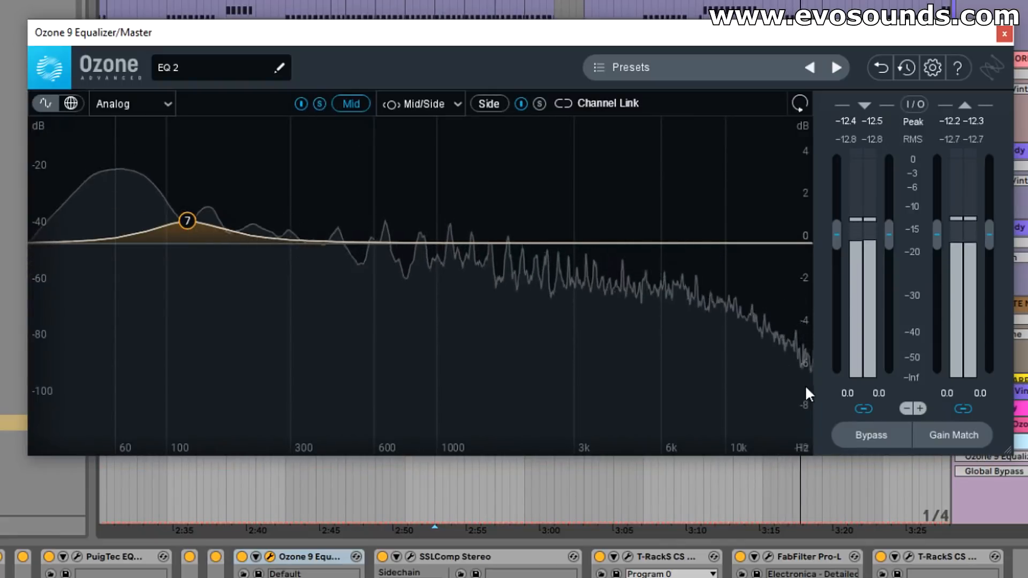
pyautogui.click(869, 436)
pyautogui.click(869, 436)
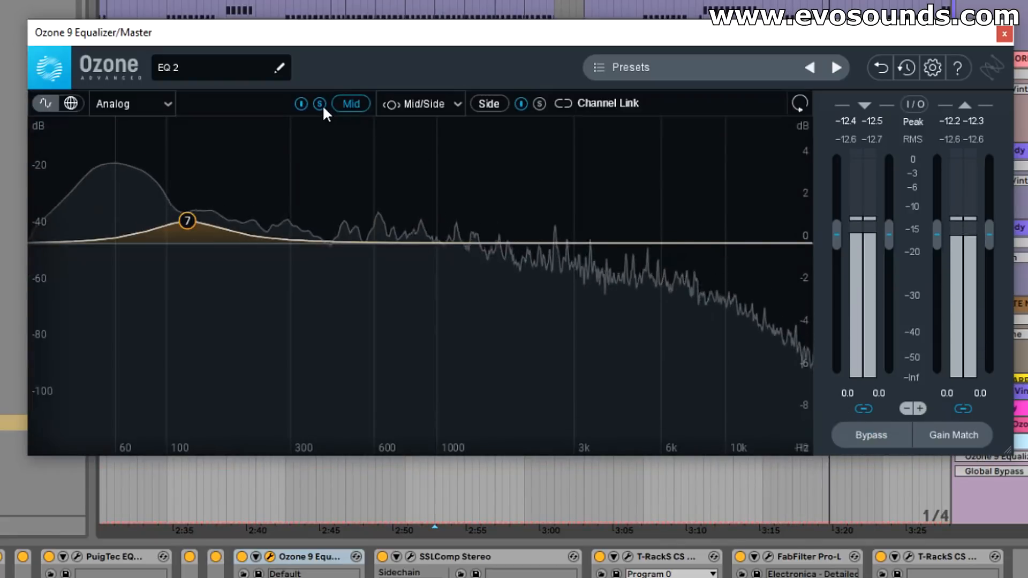
# - Compare the mix with mid band 7 switched off and back on
pyautogui.moveTo(188, 220)
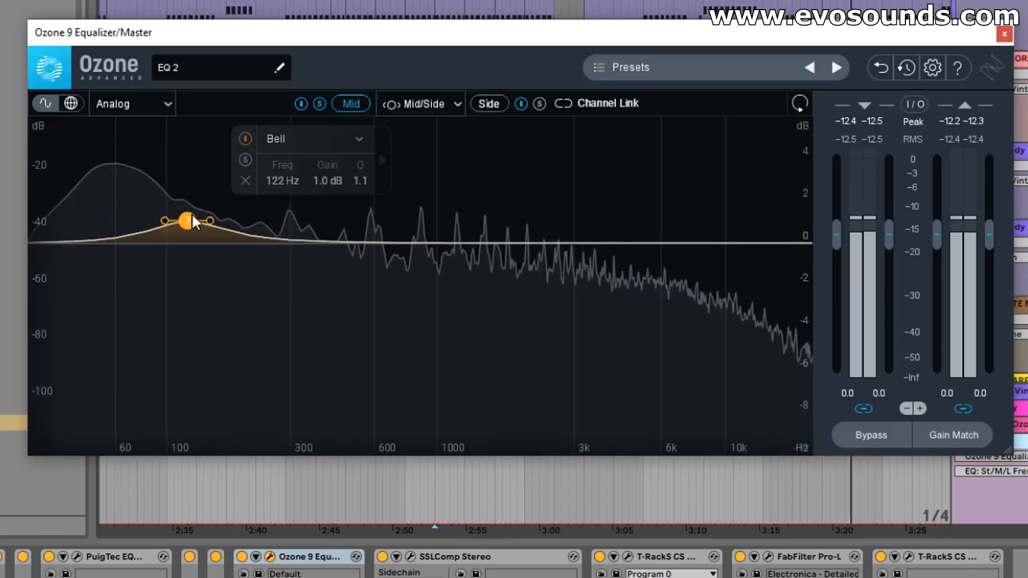
pyautogui.click(247, 138)
pyautogui.click(247, 138)
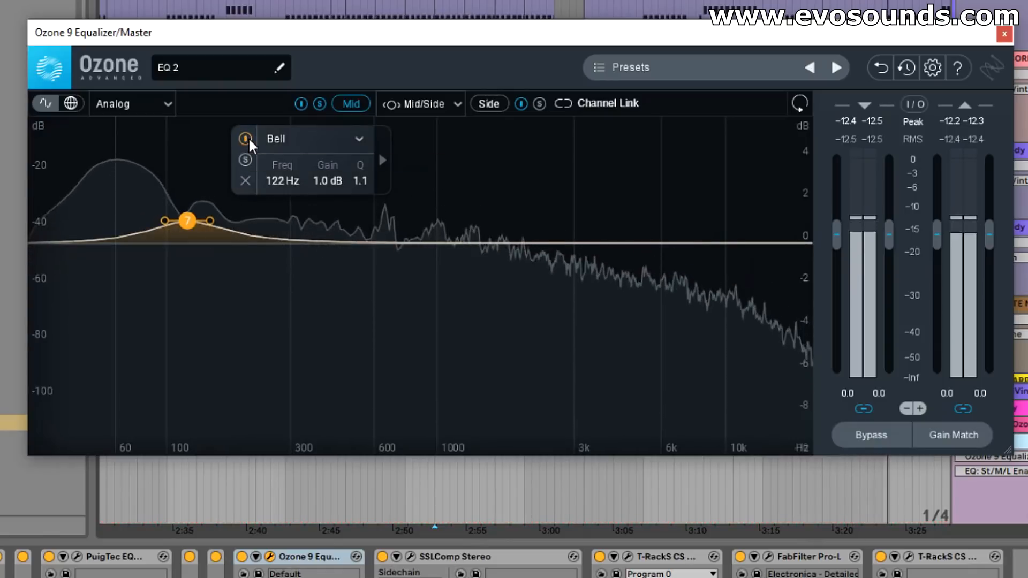
# - Check the side curve, return to the mid channel and shift its bell to 124 Hz at 1.0 dB gain
pyautogui.click(501, 104)
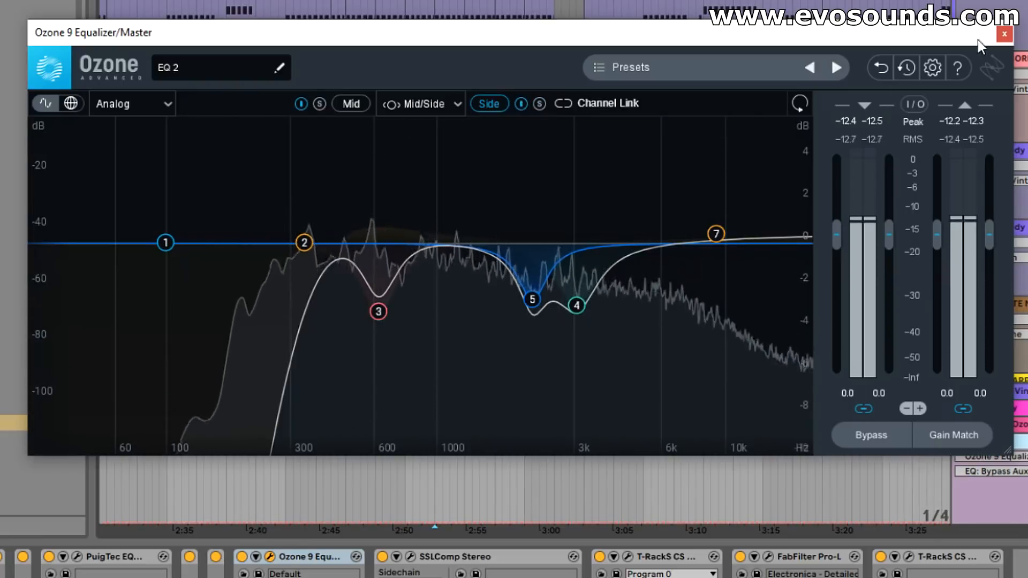
pyautogui.click(359, 105)
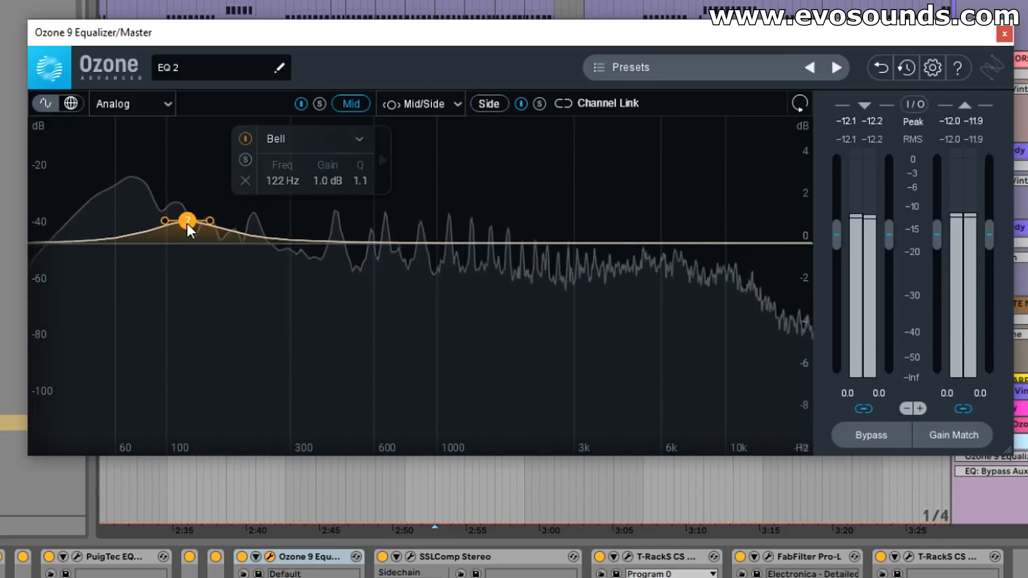
pyautogui.moveTo(186, 222); pyautogui.dragTo(192, 219)
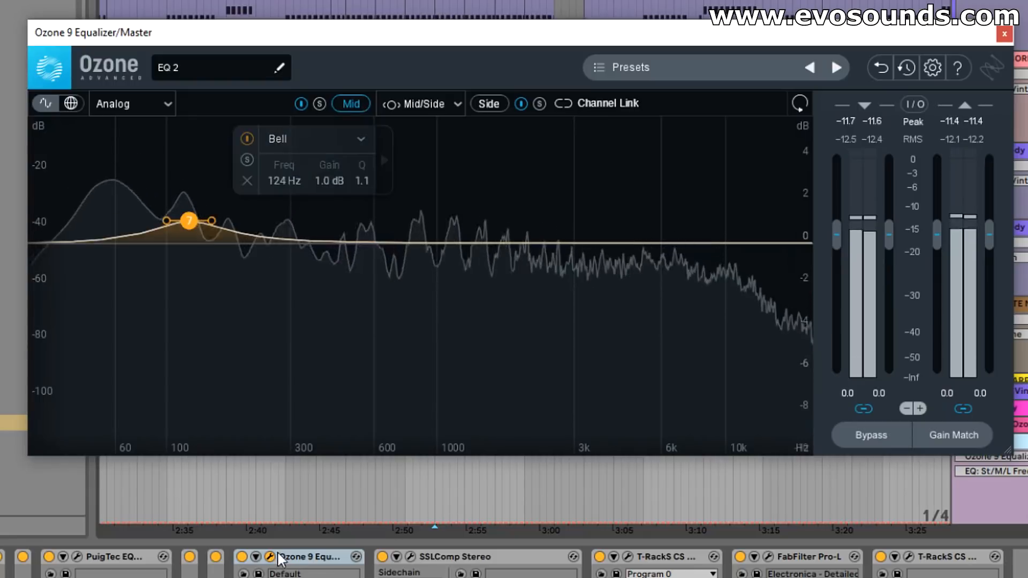
# - Compare the mix with the Equalizer bypassed and active, and briefly solo the mid bell to hear its range
pyautogui.click(873, 434)
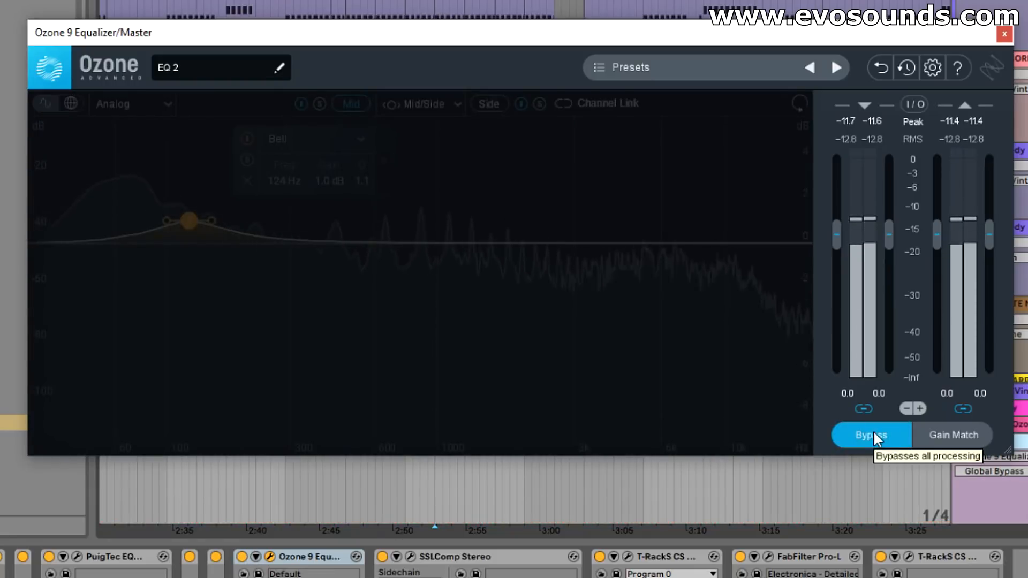
pyautogui.click(873, 435)
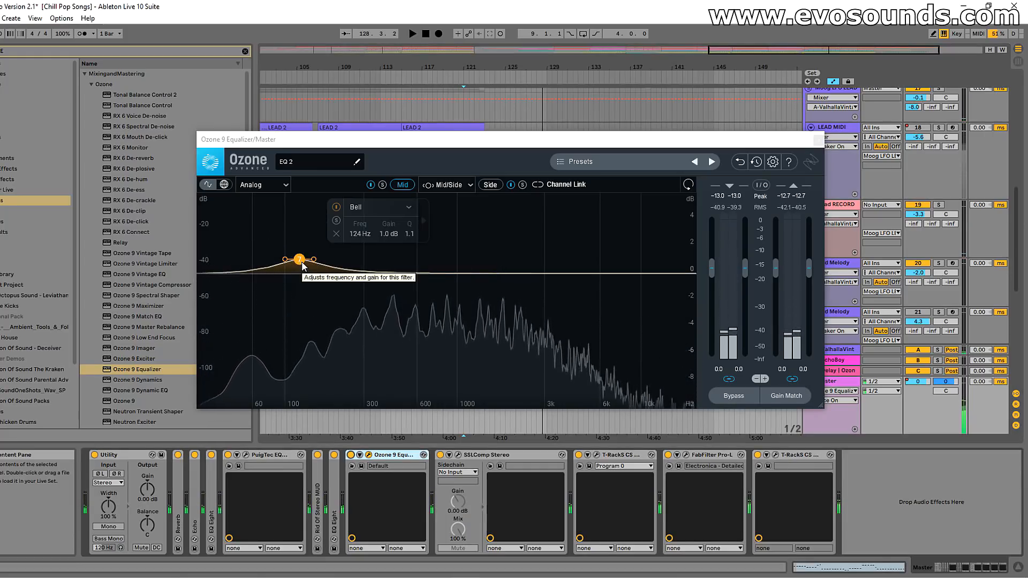
pyautogui.click(336, 220)
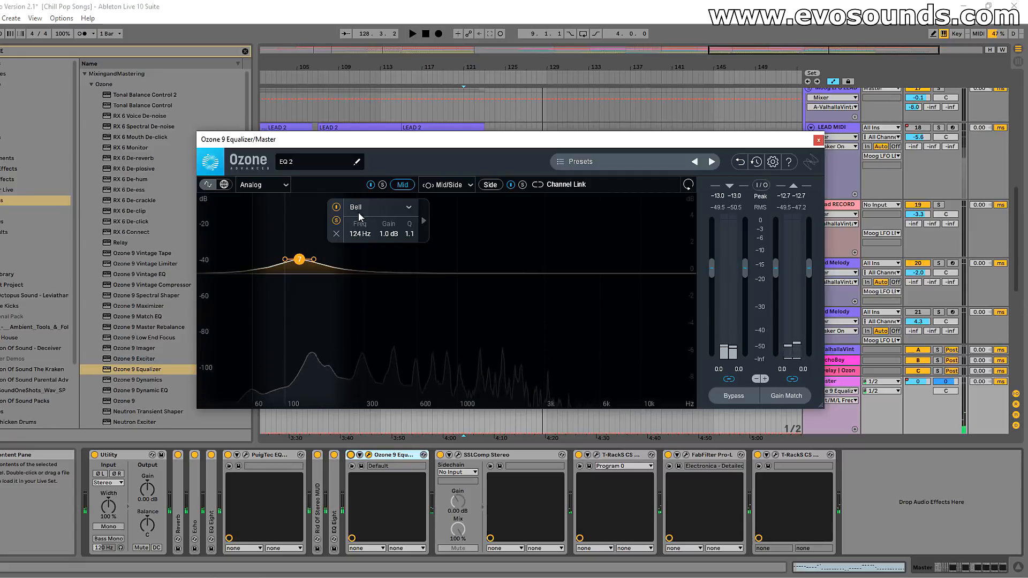
pyautogui.click(336, 221)
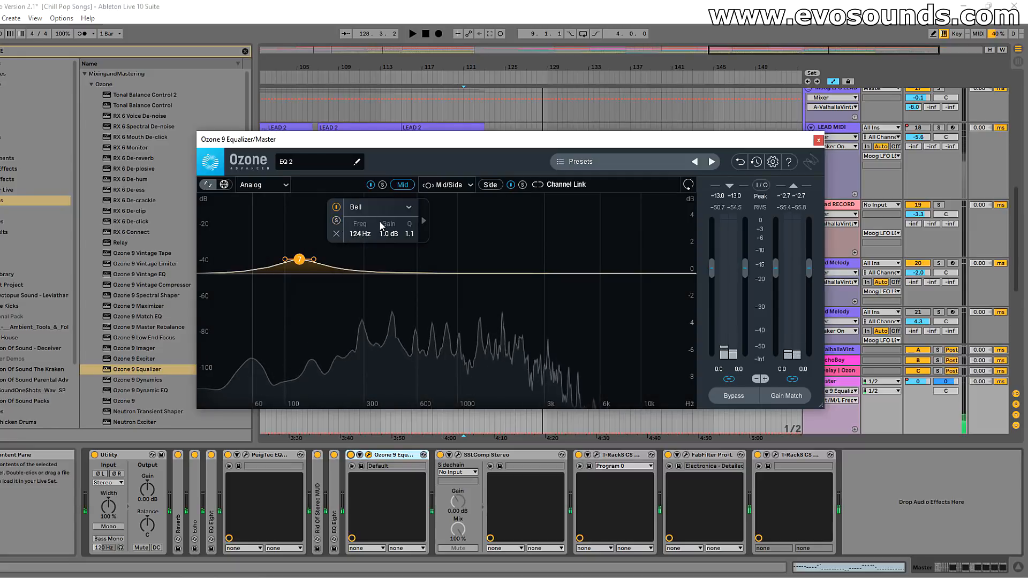
# - Switch between the side and mid EQ curves to review them, ending on the side channel
pyautogui.click(489, 185)
pyautogui.click(403, 185)
pyautogui.click(491, 186)
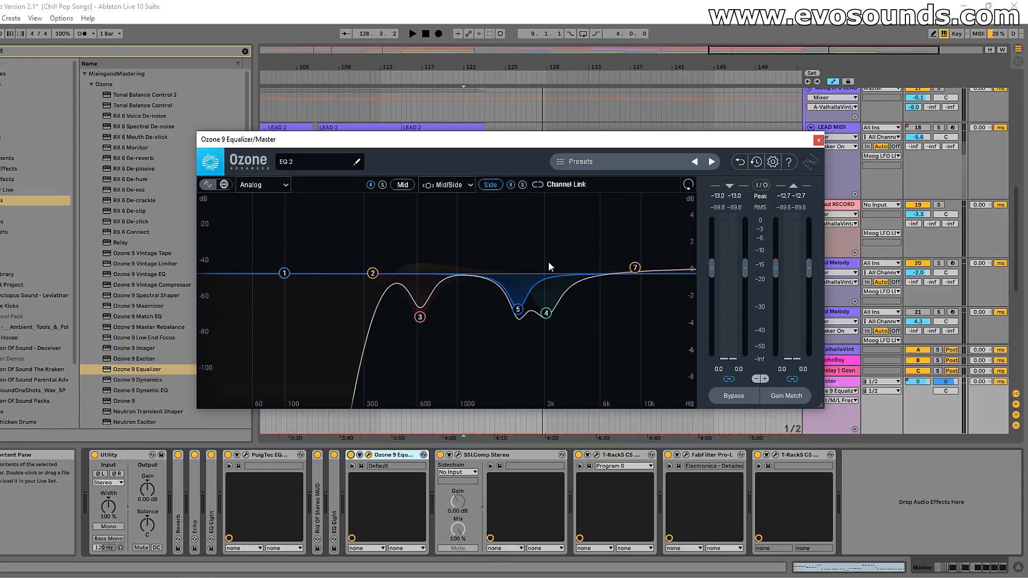
# - Close the Equalizer window, fold the Moog LFO LEAD and Chords groups, and show an earlier, closer section of the arrangement
pyautogui.click(819, 141)
pyautogui.scroll(3, 802, 259)
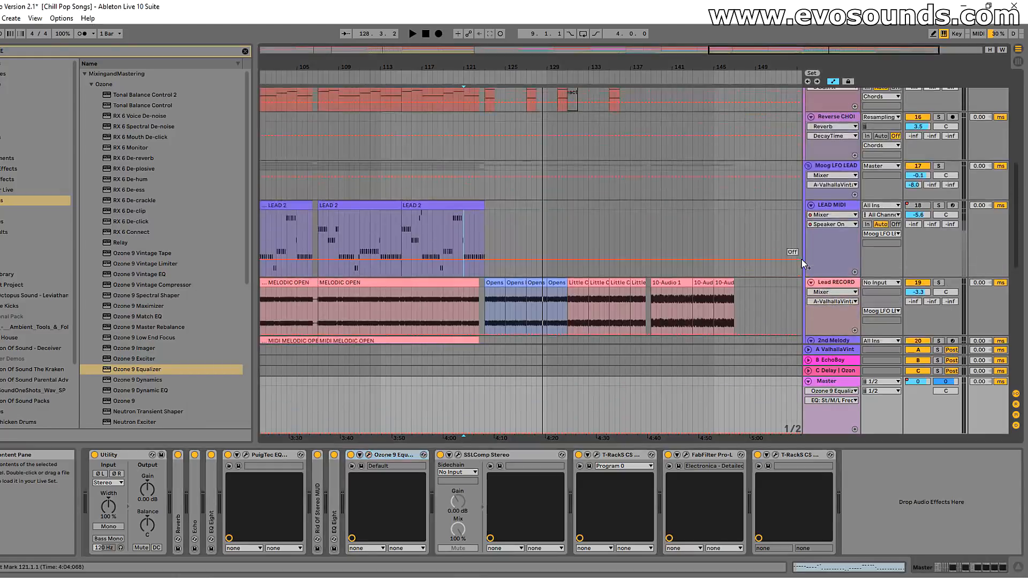
pyautogui.click(808, 233)
pyautogui.scroll(3, 805, 190)
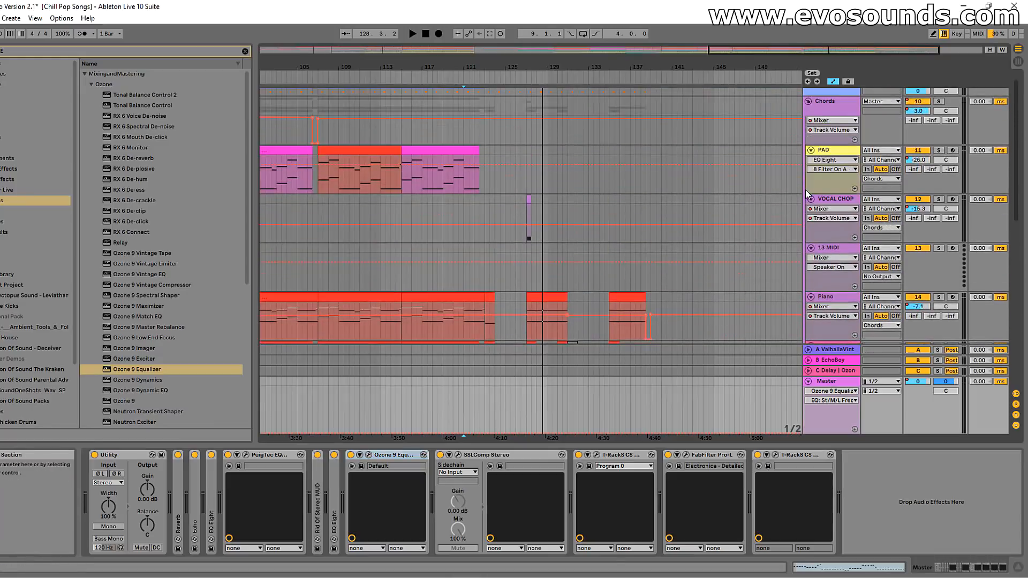
pyautogui.click(808, 113)
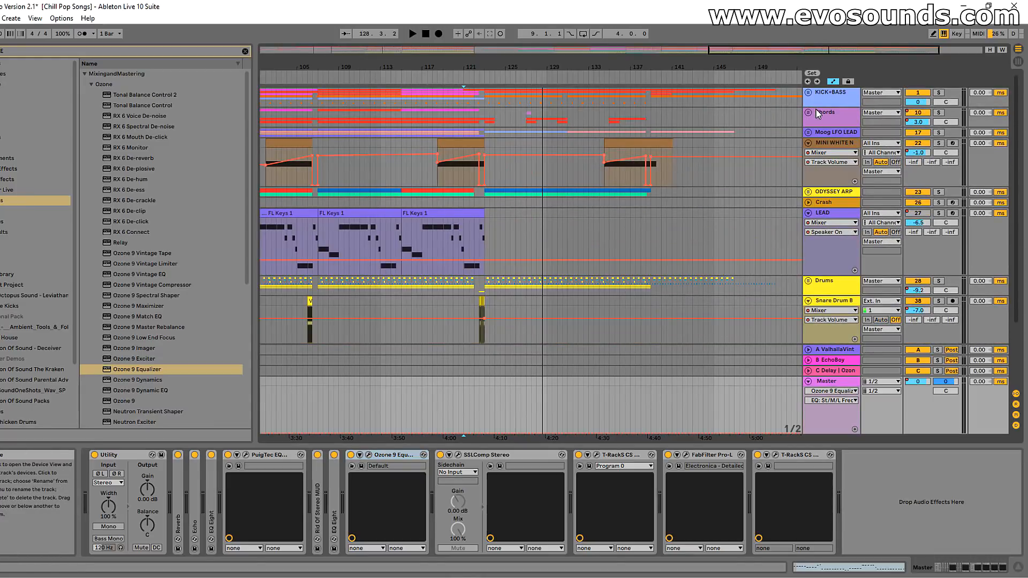
pyautogui.moveTo(756, 52); pyautogui.dragTo(714, 58)
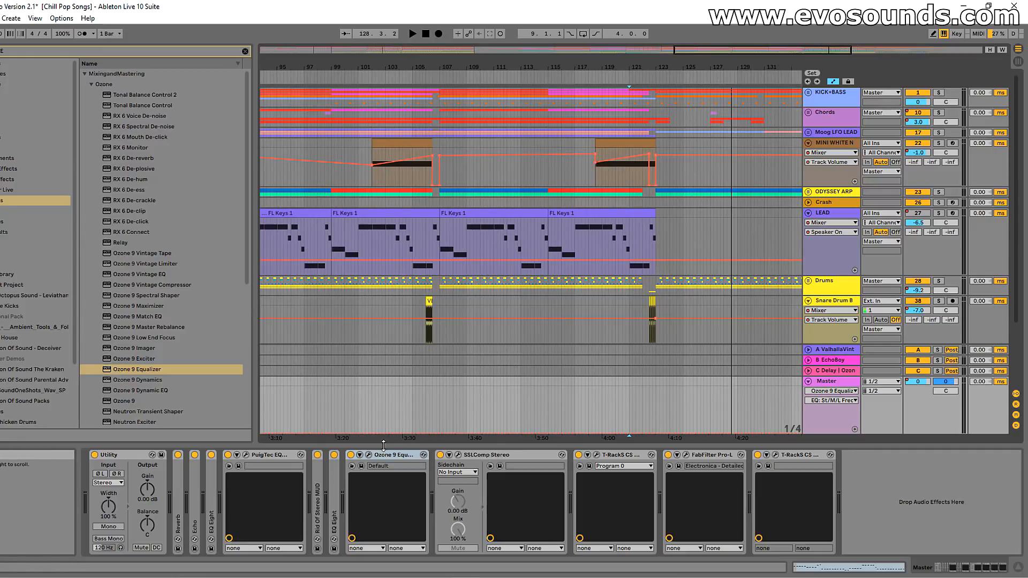
# - Reopen the Master's Ozone 9 Equalizer and alternate between its mid and side curves, finishing on the side channel
pyautogui.click(368, 455)
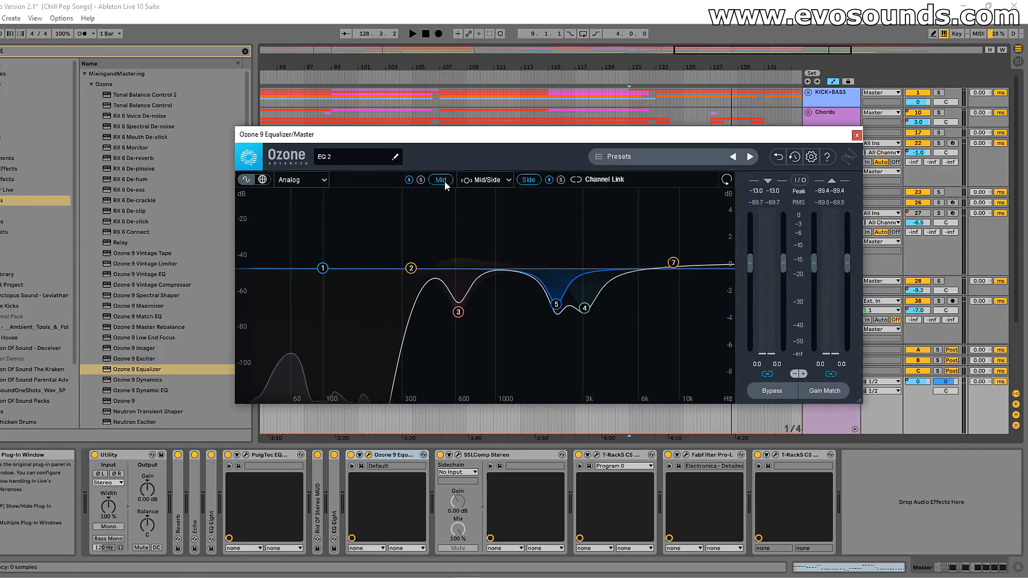
pyautogui.click(442, 180)
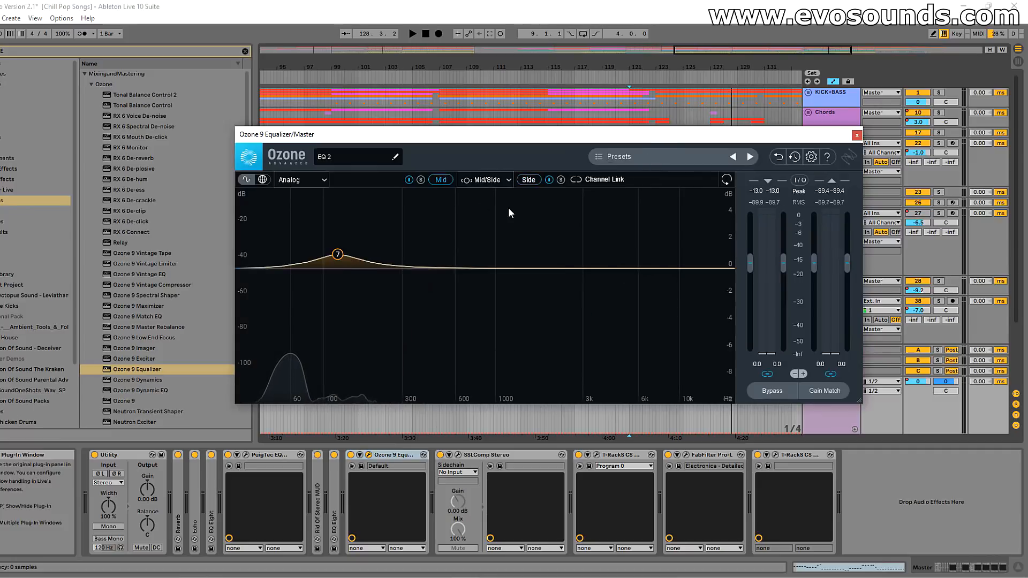
pyautogui.click(529, 181)
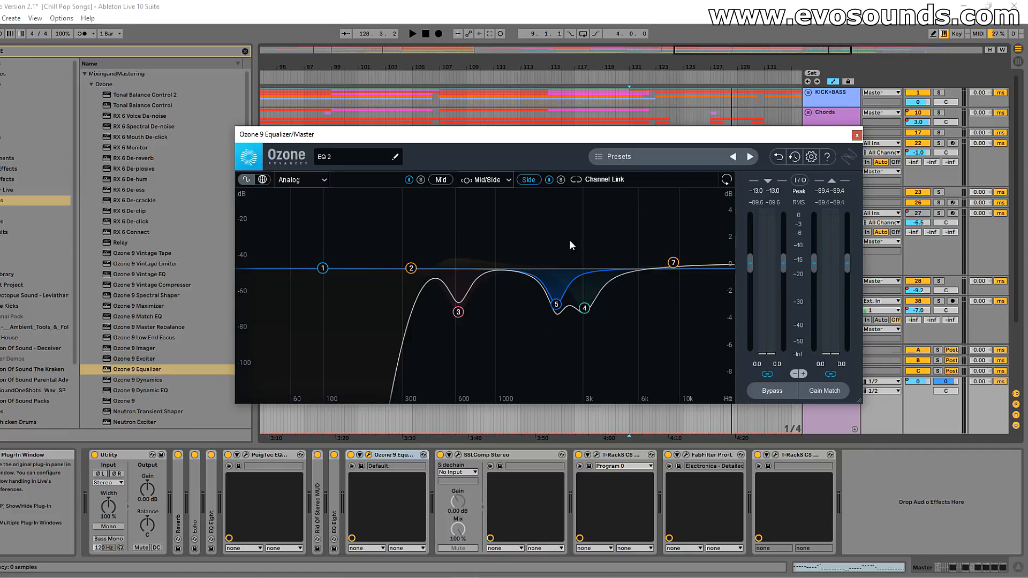
pyautogui.click(444, 180)
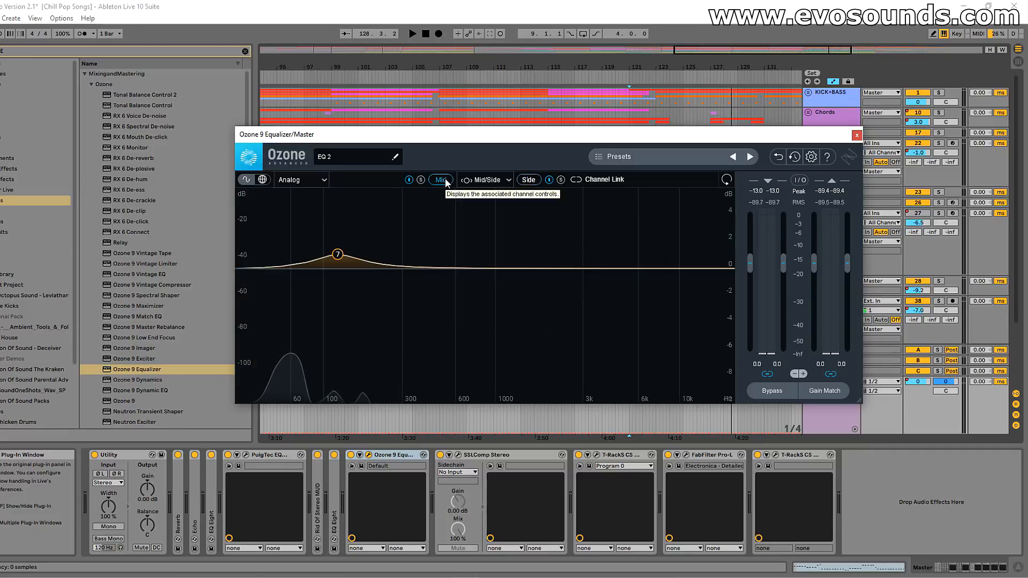
pyautogui.click(524, 179)
pyautogui.click(436, 181)
pyautogui.click(522, 179)
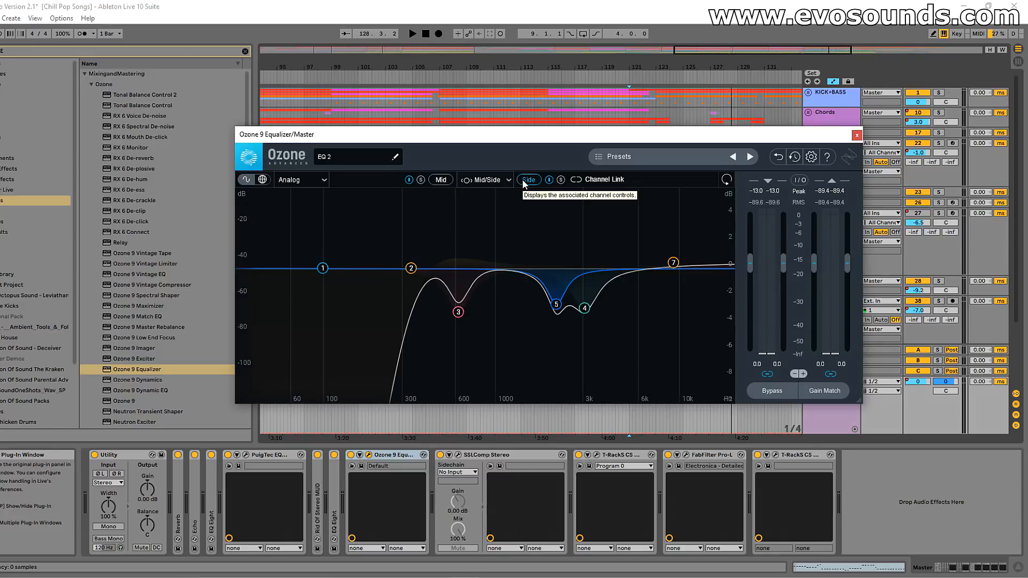